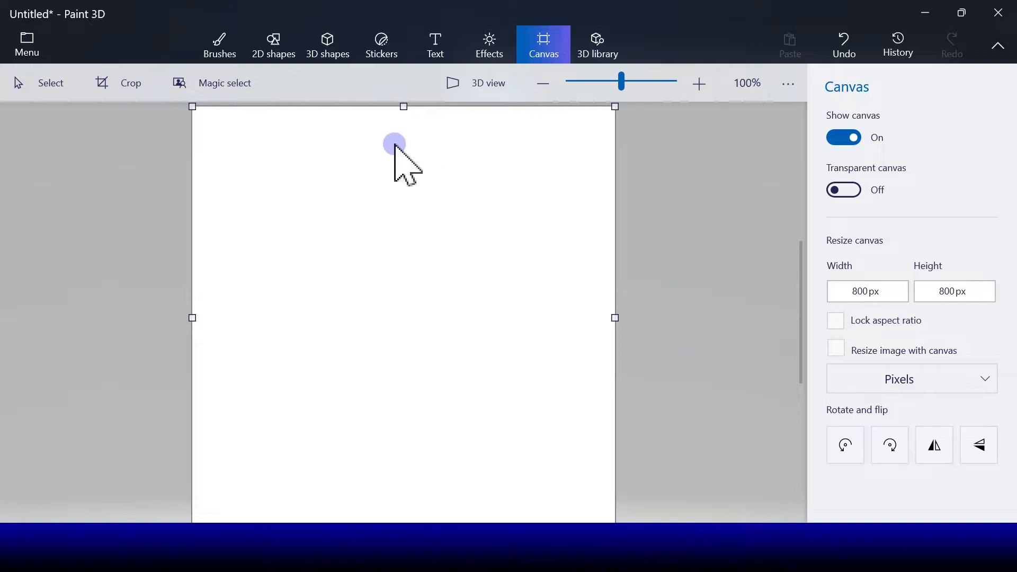
Cover the upper part of the canvas with a blue-filled square shape with a black outline, extending past the canvas sides.
left_click(277, 47)
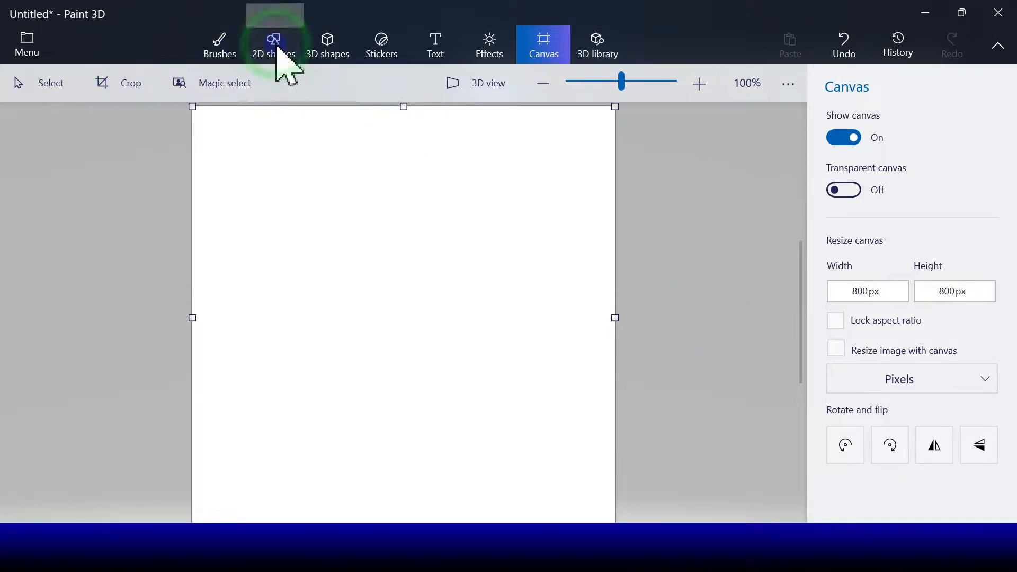
left_click(912, 214)
mouse_move(214, 435)
left_mouse_down()
mouse_move(618, 102)
mouse_move(624, 38)
mouse_move(624, 102)
mouse_move(641, 101)
mouse_move(155, 435)
left_mouse_up()
left_click(847, 159)
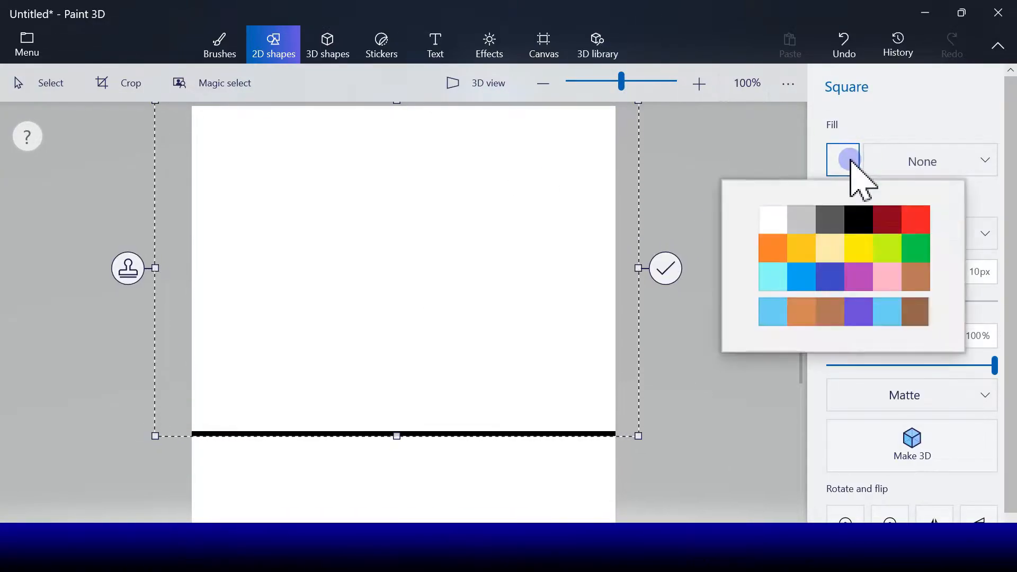
left_click(803, 274)
left_click(666, 271)
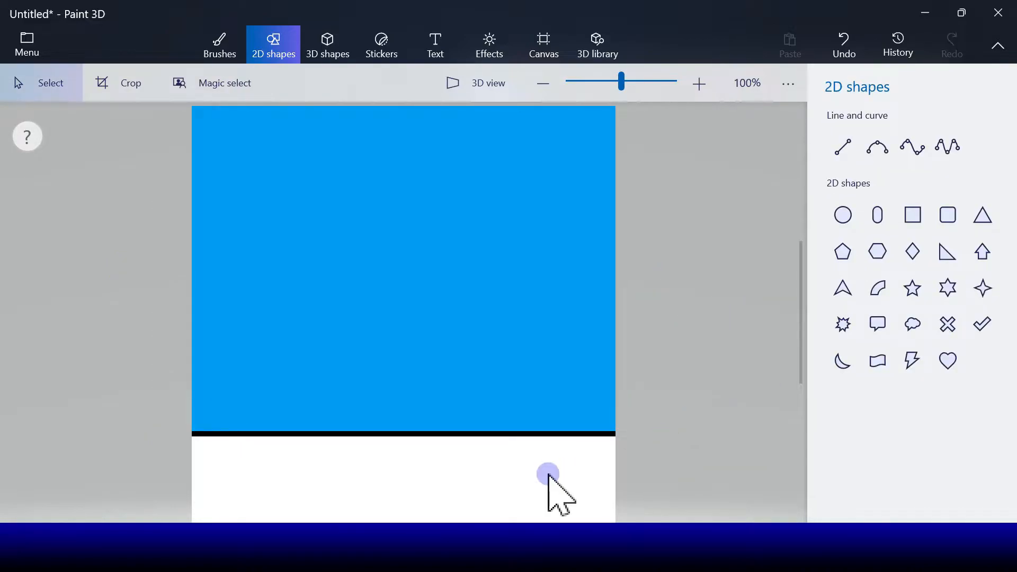
Fill the white area below the blue background with gold.
left_click(920, 216)
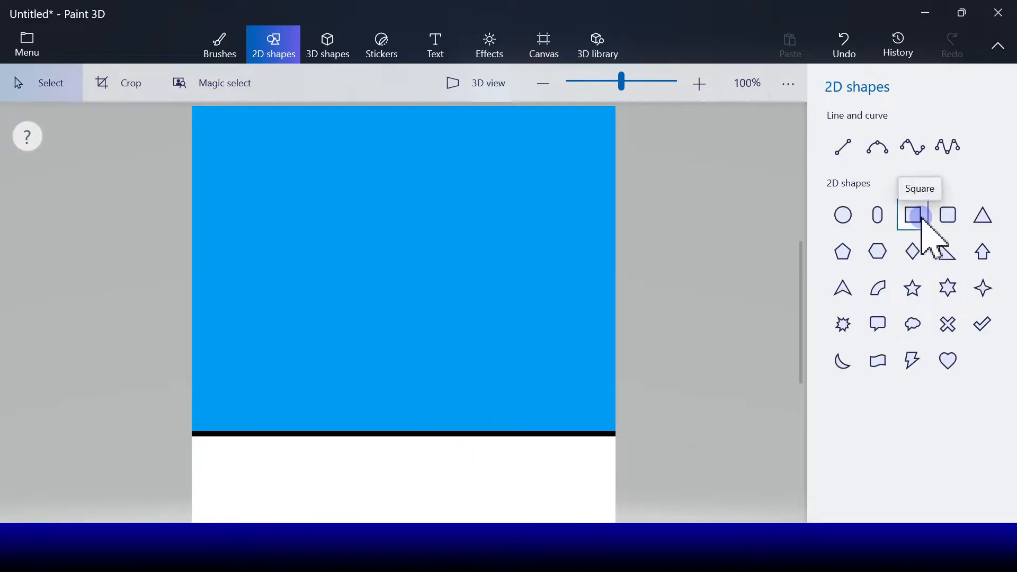
left_click(228, 45)
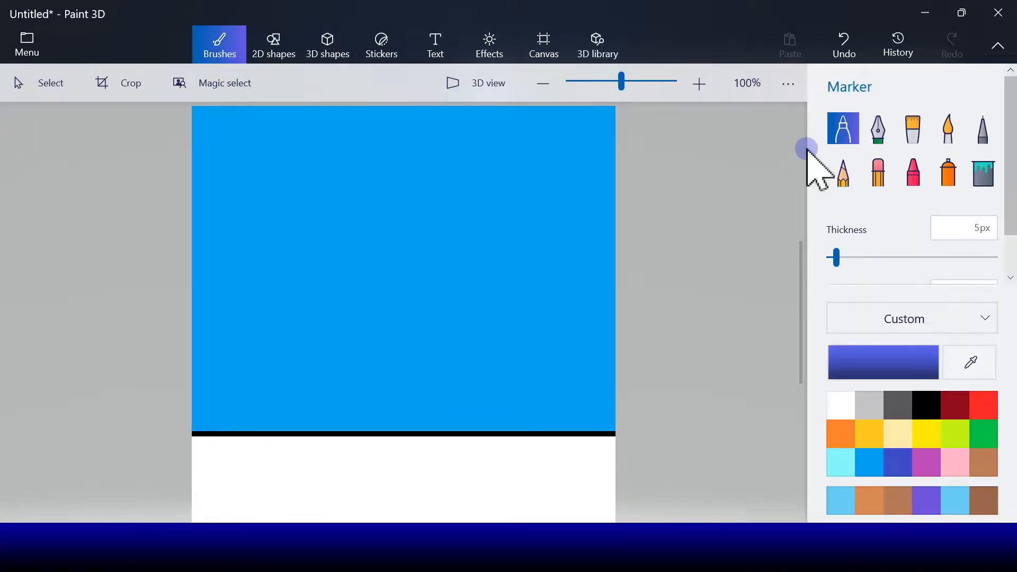
left_click(983, 174)
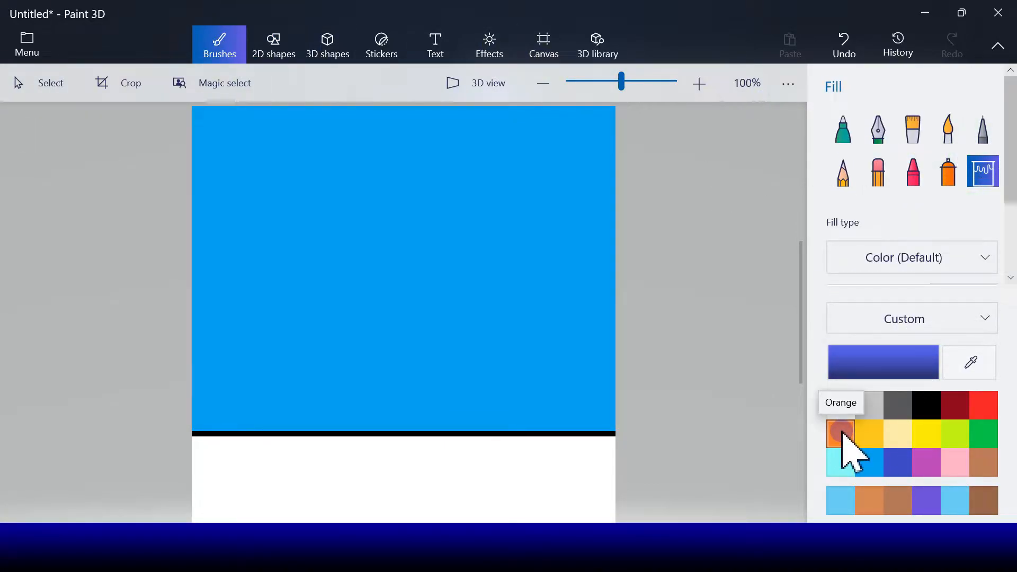
left_click(869, 433)
left_click(597, 468)
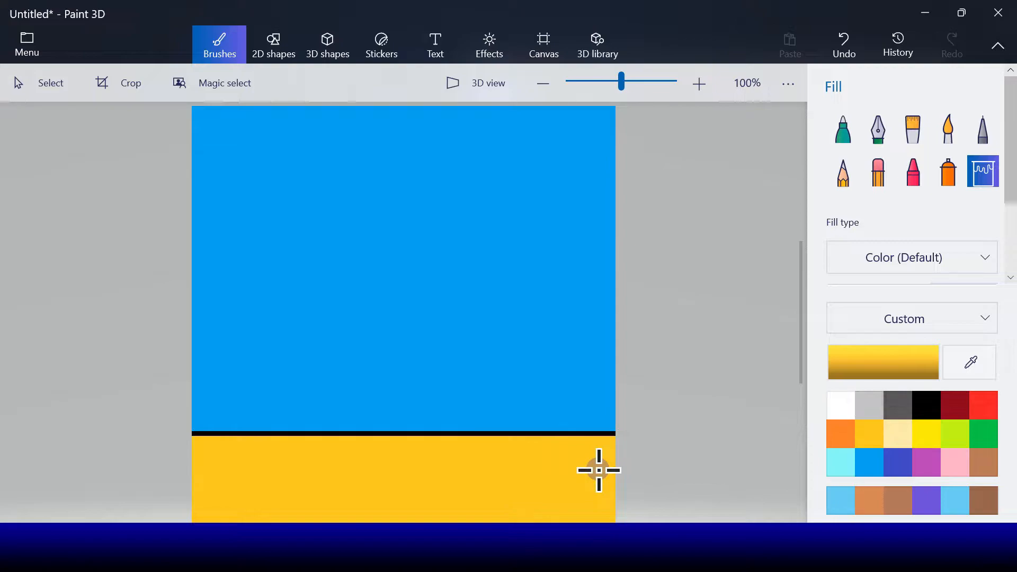
left_click(272, 51)
left_click(845, 225)
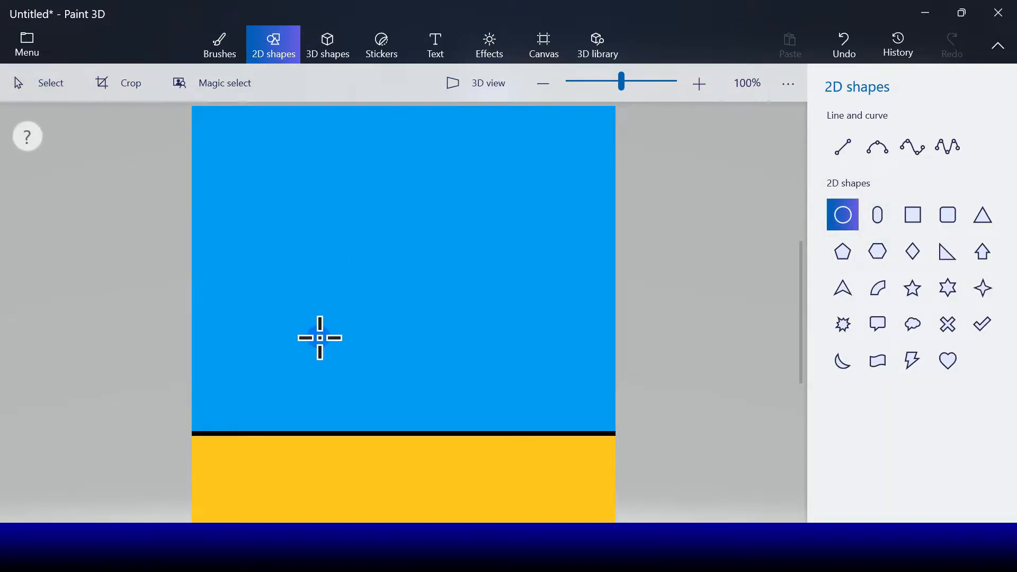
left_click_drag(321, 321, 490, 345)
left_click(844, 41)
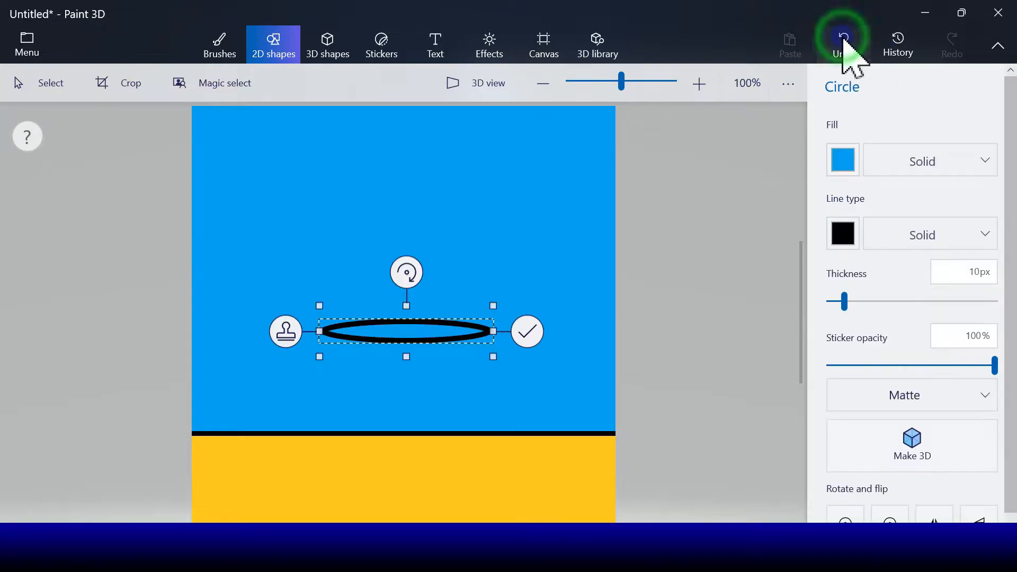
Draw a short white diagonal line in the upper-left corner of the blue background.
left_click(850, 152)
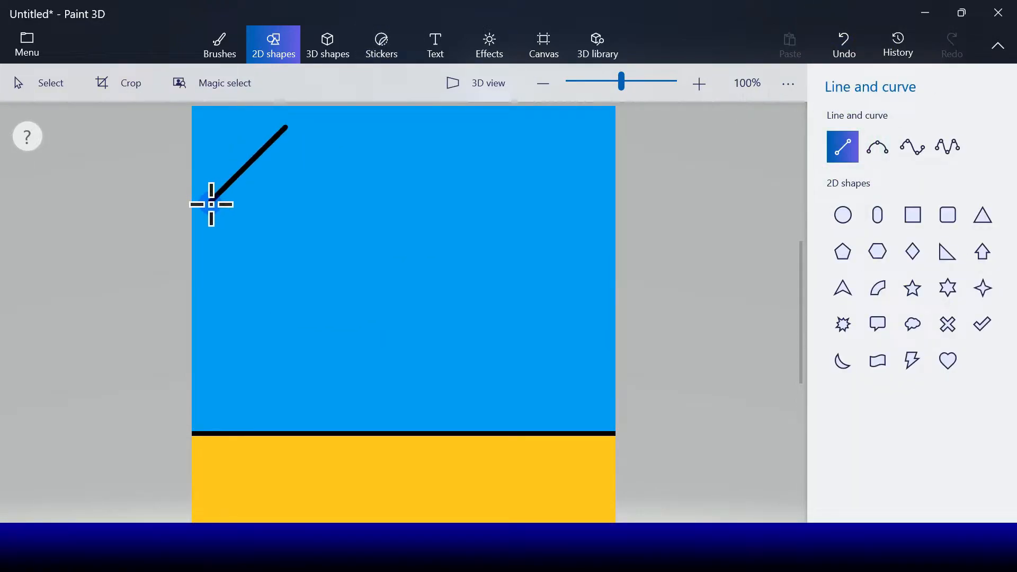
left_click_drag(211, 205, 211, 201)
left_click(842, 160)
left_click(772, 219)
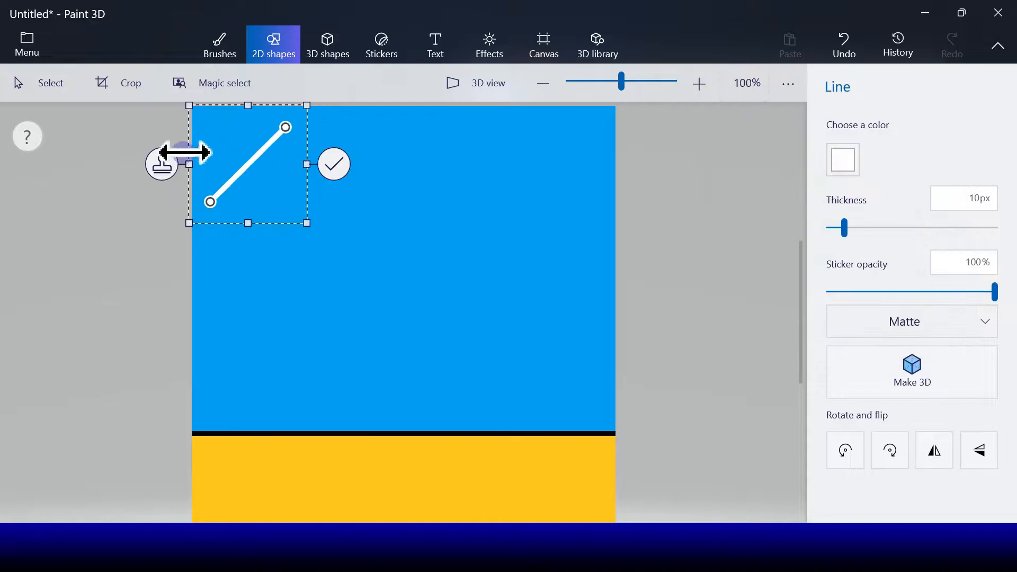
Duplicate the white line twice, placing one longer copy beside it and an even longer one across the right half of the blue area.
left_click(161, 165)
left_click_drag(265, 182, 338, 178)
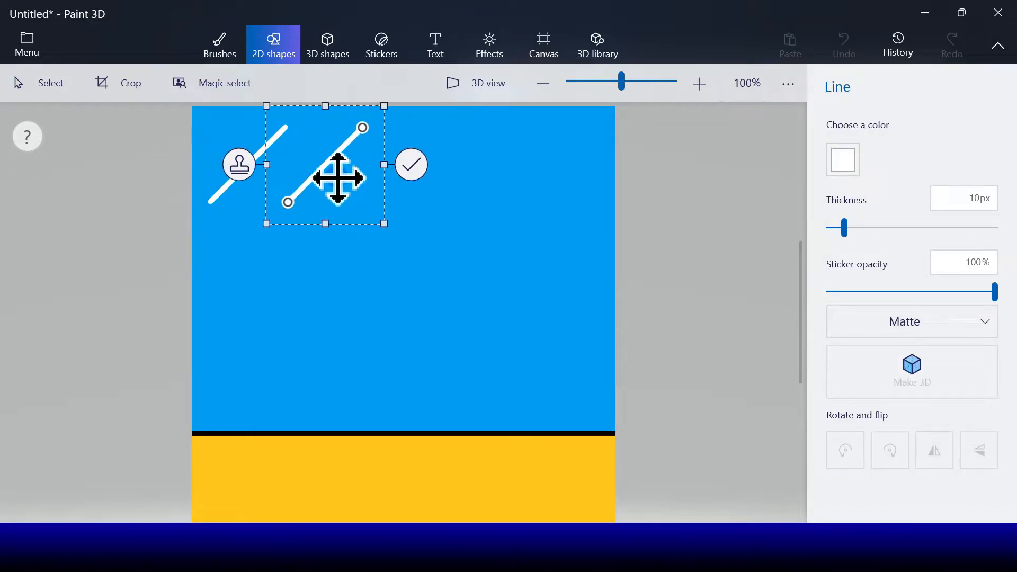
left_click_drag(266, 222, 204, 296)
left_click(178, 202)
left_click_drag(337, 238, 534, 256)
left_click_drag(409, 326, 316, 435)
Duplicate the longest white line, shorten the copy, and place it parallel on the right side of the original.
left_click(290, 280)
left_click_drag(441, 268, 522, 315)
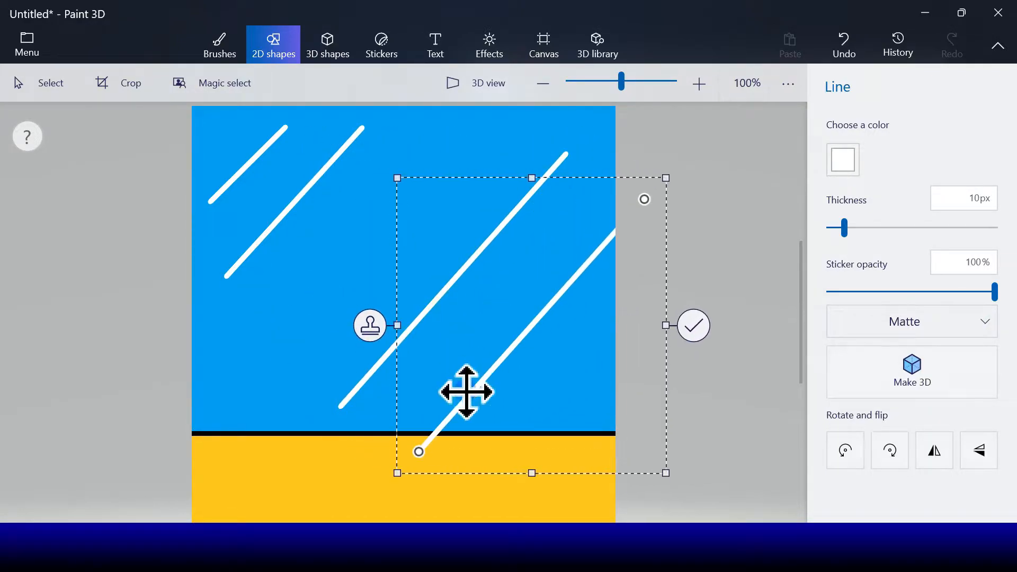
left_click_drag(416, 455, 522, 347)
left_click(571, 220)
left_click_drag(571, 220, 484, 232)
Duplicate the shortened white line, reduce the copy to a small dash, and place it in the lower-right corner of the blue area.
left_click(398, 284)
left_click_drag(536, 331, 621, 391)
left_click_drag(531, 433, 578, 371)
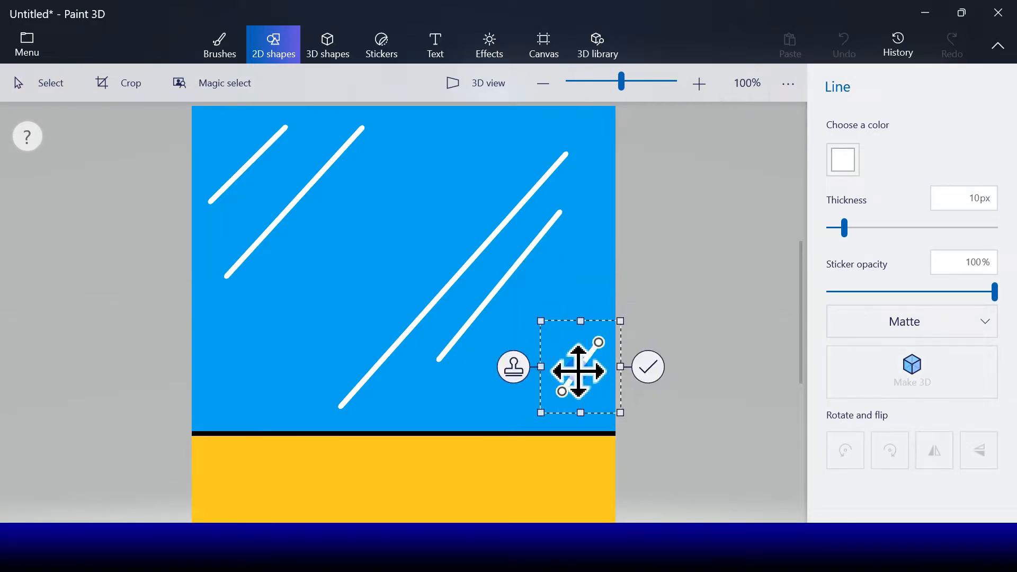
left_click(648, 367)
Draw a flat ellipse on the gold area as the cup base, with a black outline and light gray fill.
left_click(842, 214)
left_click_drag(328, 462, 485, 507)
left_click(838, 229)
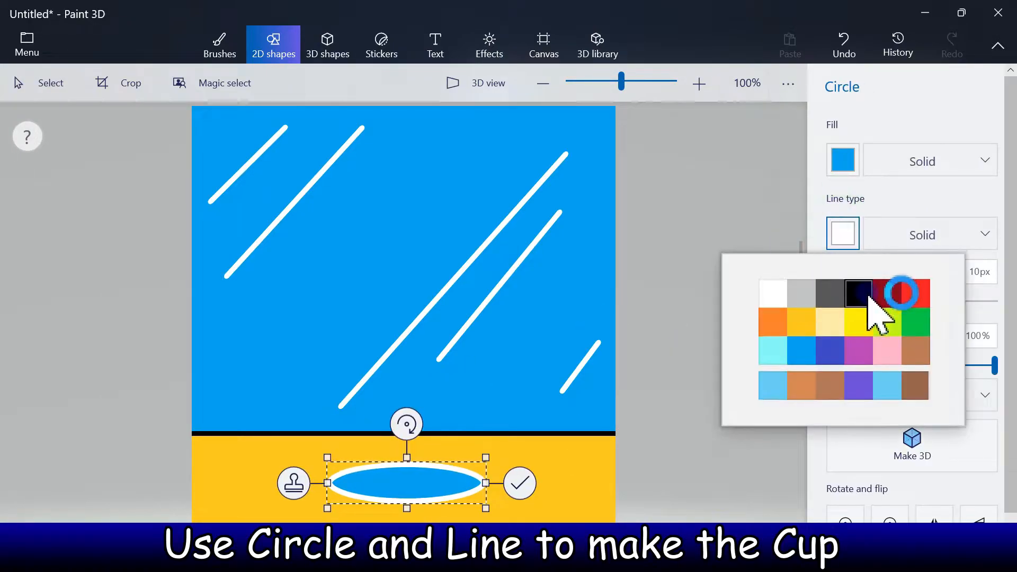
left_click(845, 293)
left_click(843, 233)
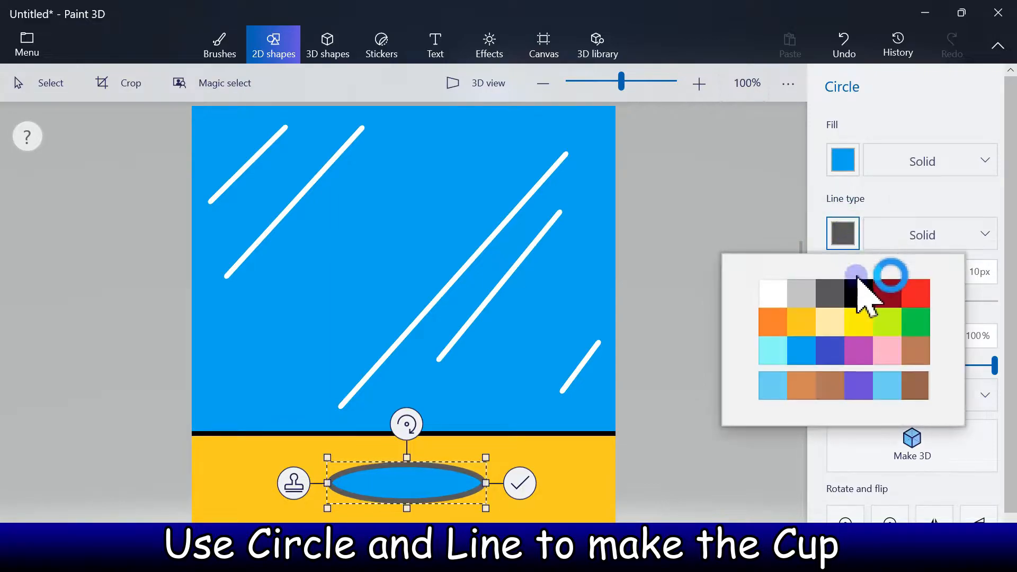
left_click(859, 289)
left_click(838, 169)
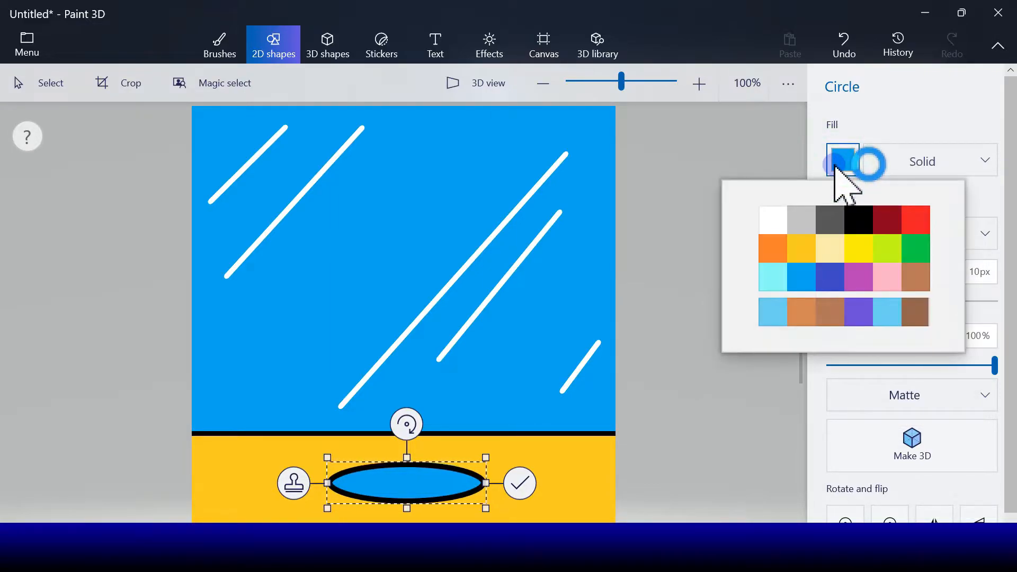
left_click(801, 219)
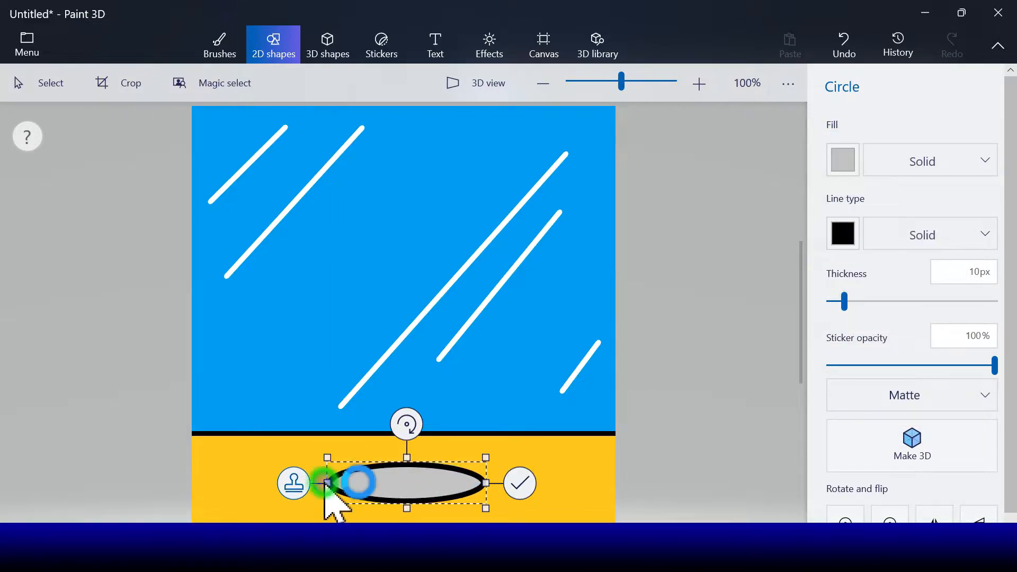
Duplicate the gray ellipse, widen the copy, and center it above the base as the cup's rim.
left_click(293, 483)
left_click_drag(381, 479, 350, 318)
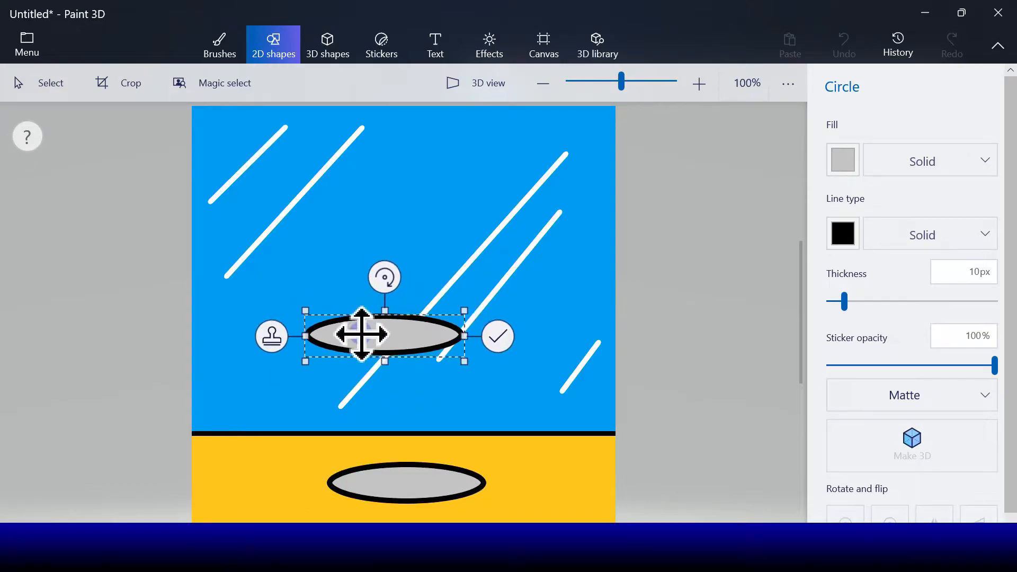
left_click_drag(464, 339, 506, 340)
mouse_move(427, 334)
left_mouse_down()
mouse_move(427, 436)
mouse_move(422, 341)
left_mouse_up()
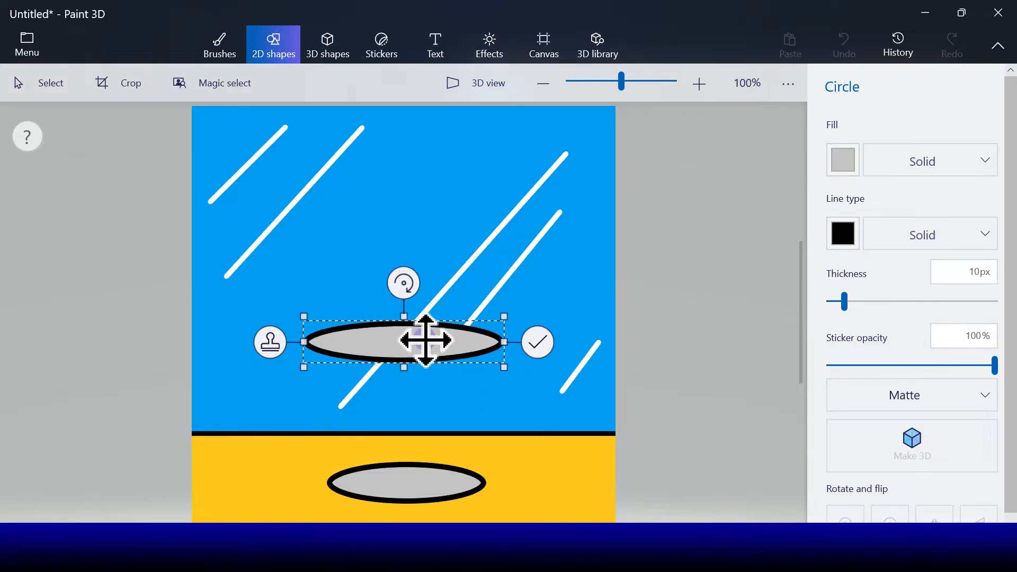
left_click(537, 341)
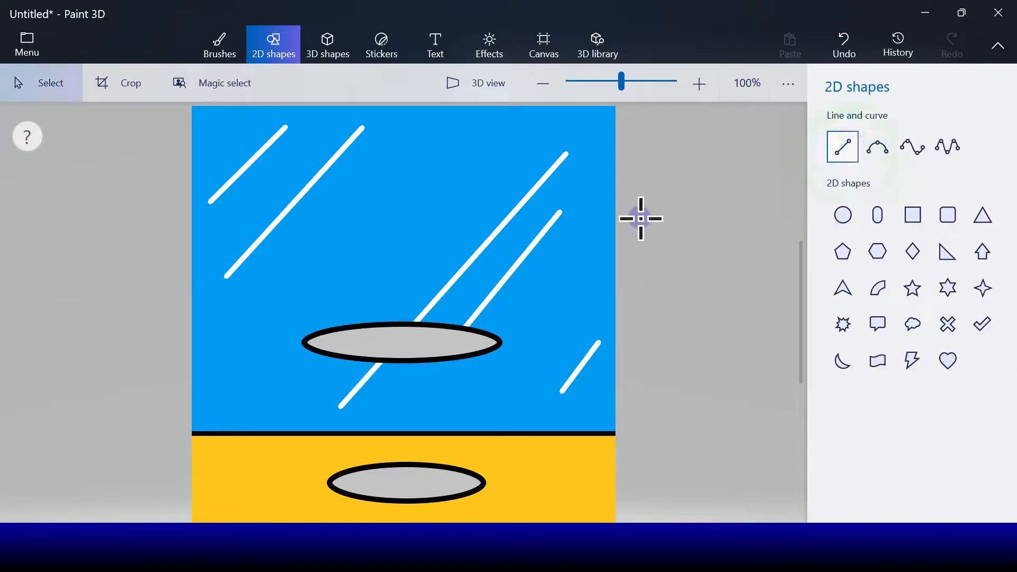
Draw two black straight lines joining the rim ellipse to the base ellipse as the cup's left and right sides.
left_click(843, 146)
left_click_drag(302, 342, 323, 448)
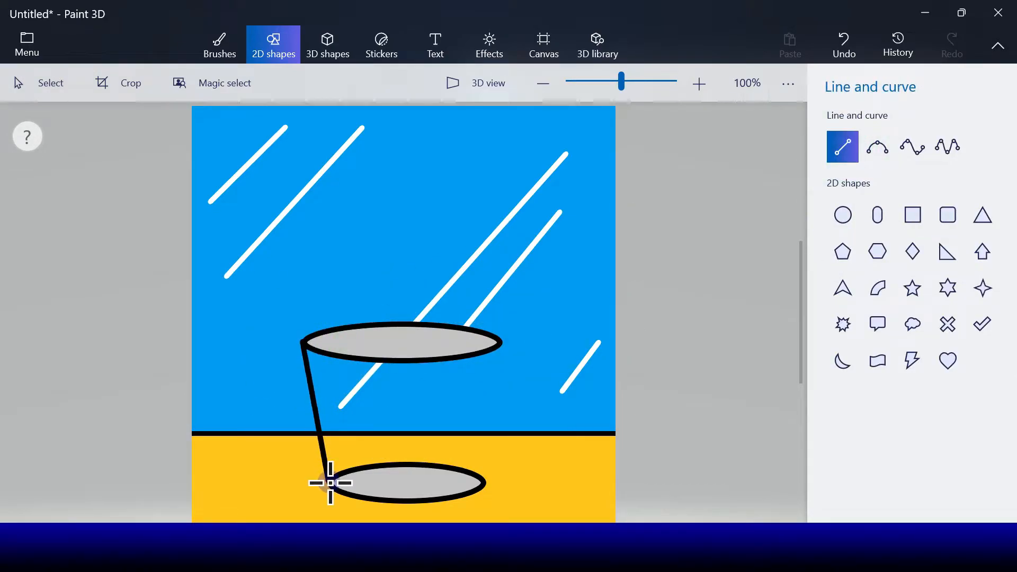
left_click_drag(330, 482, 329, 479)
left_click(378, 412)
left_click(842, 146)
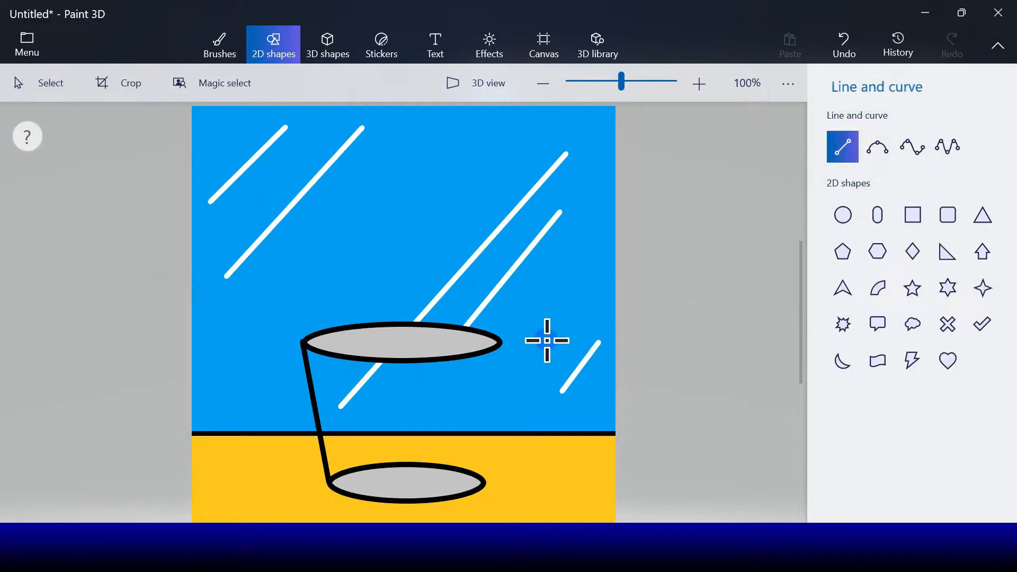
left_click_drag(500, 343, 488, 478)
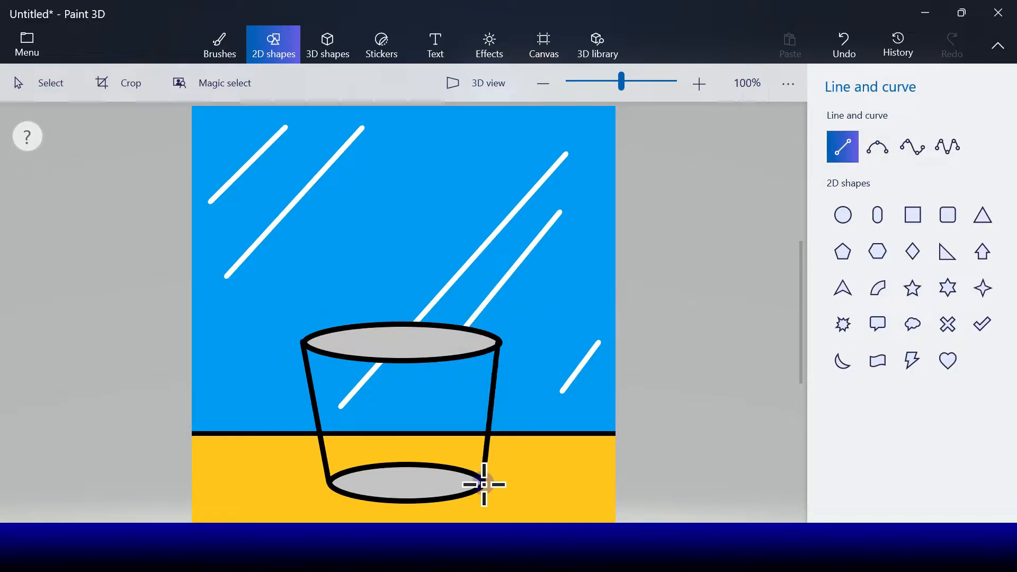
left_click(551, 410)
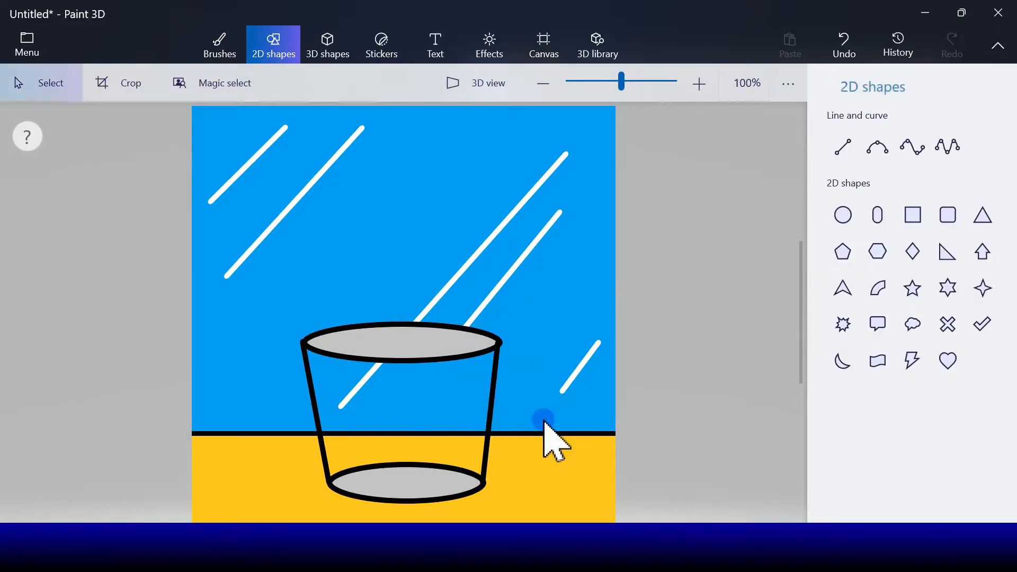
Fill the blue and gold regions inside the cup's body with light gray.
left_click(221, 47)
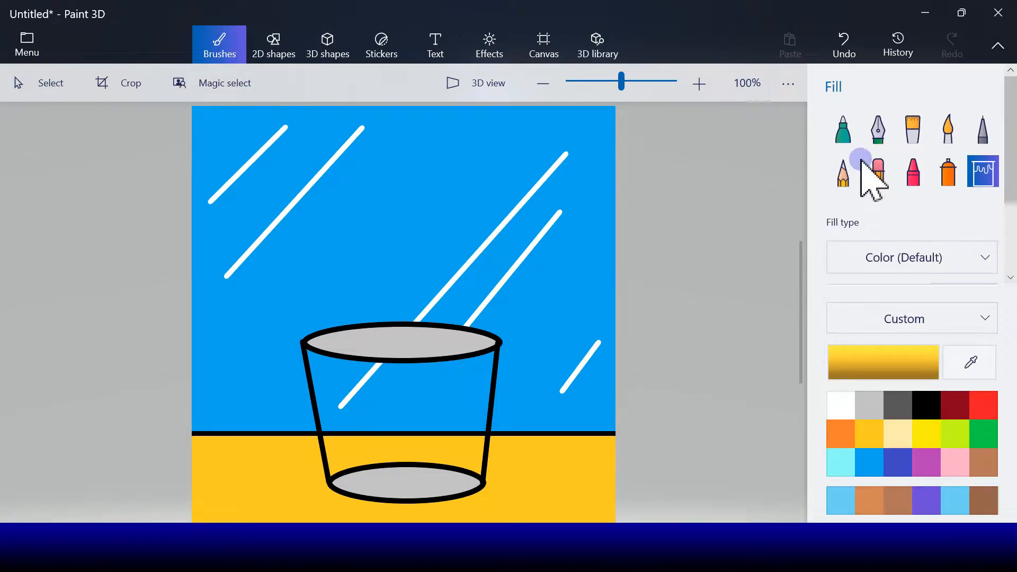
left_click(871, 407)
left_click(424, 410)
left_click(364, 385)
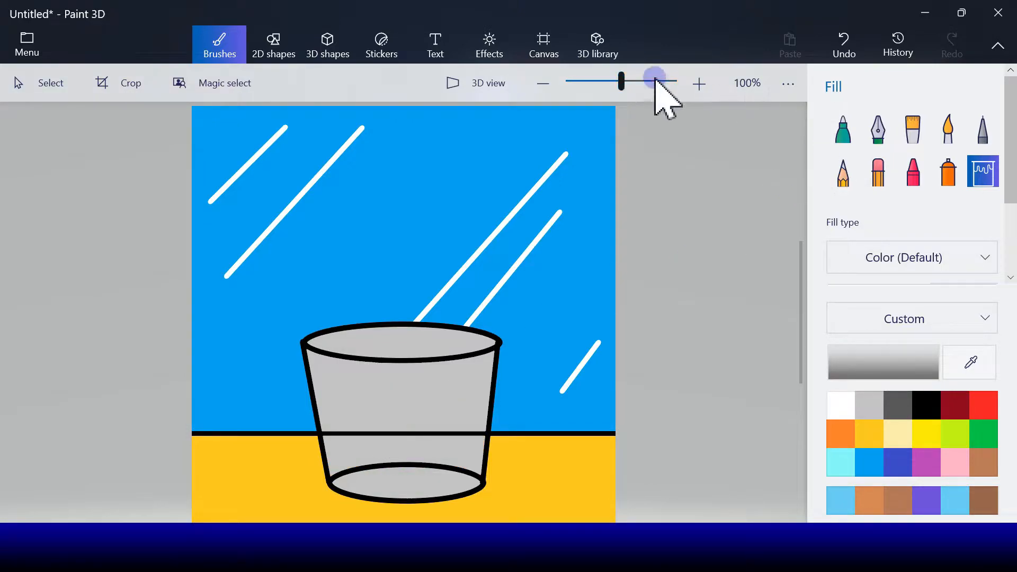
Paint over the black lines crossing the inside of the cup with a 15 px light gray marker.
left_click(844, 131)
left_click(868, 407)
left_click_drag(836, 259, 852, 259)
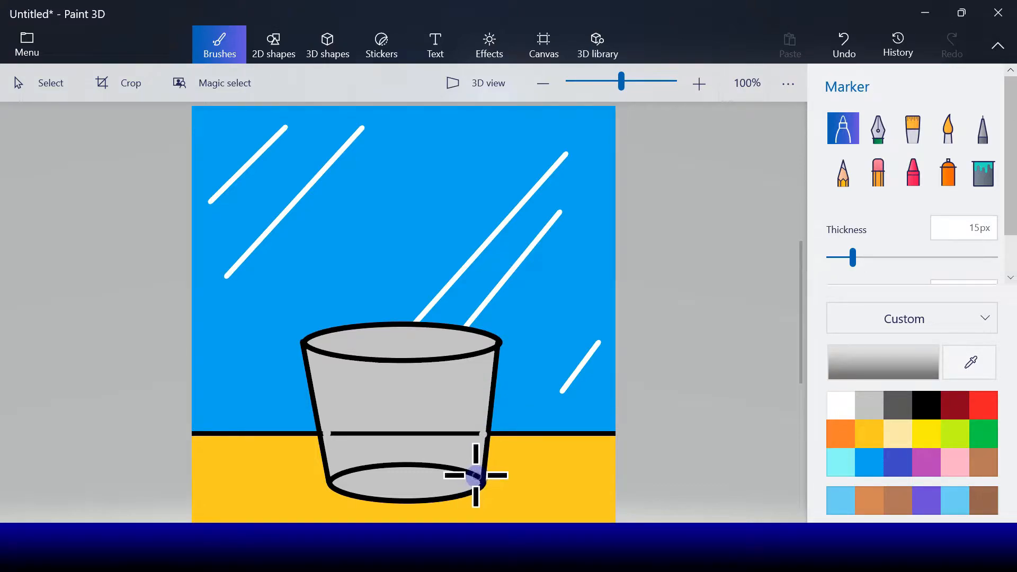
mouse_move(475, 477)
left_mouse_down()
mouse_move(416, 441)
mouse_move(346, 478)
left_mouse_up()
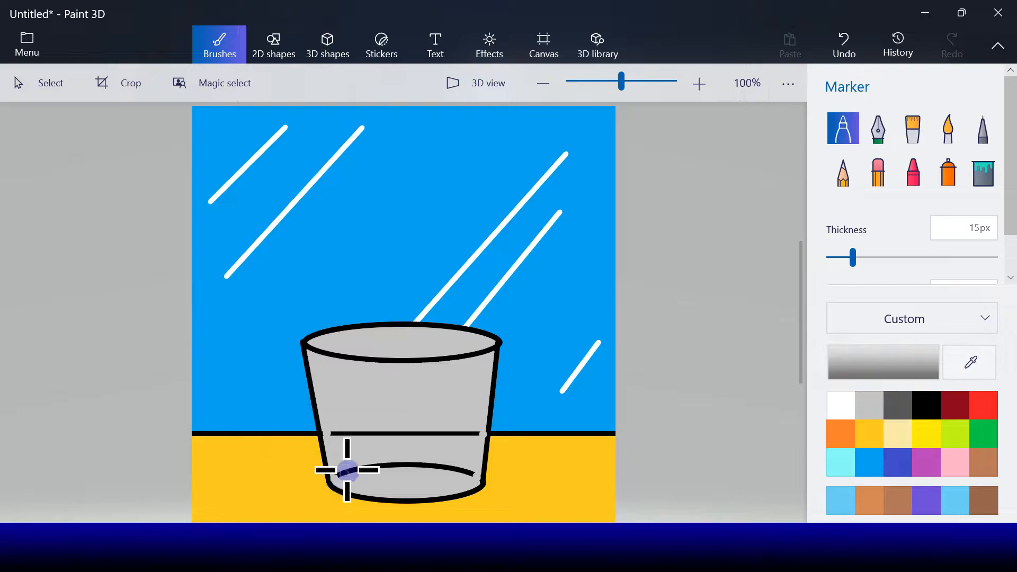
left_click(983, 171)
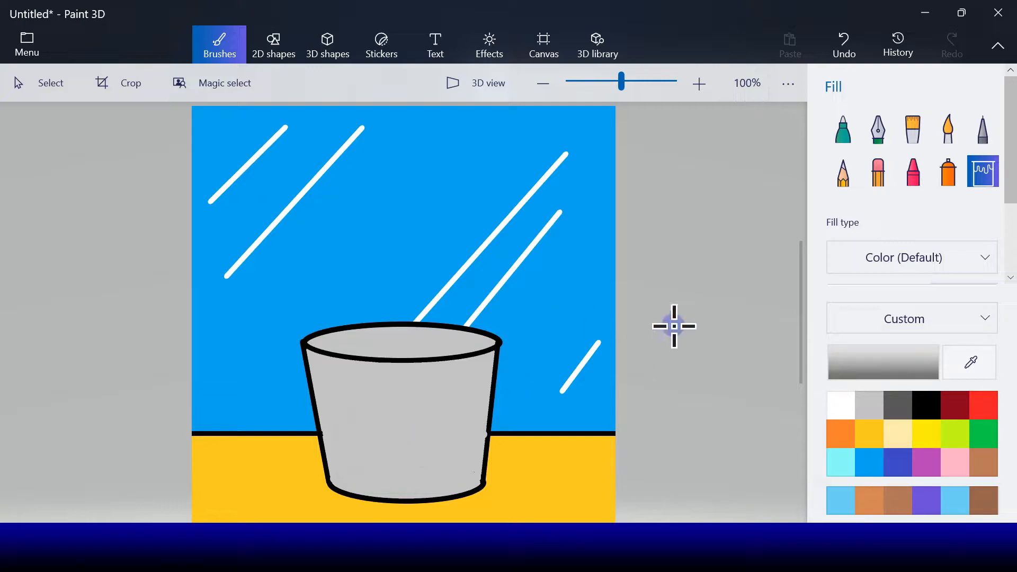
Draw three nearly parallel black 10 px straight lines slanting up-left from inside the cup's rim as the toothbrush handle.
left_click(279, 40)
left_click(850, 149)
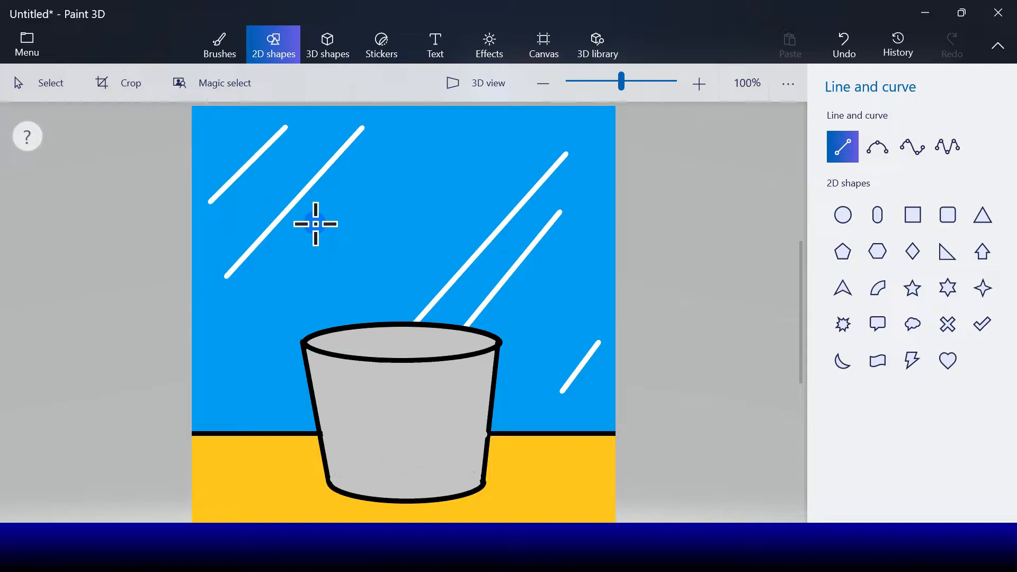
left_click_drag(316, 214, 349, 355)
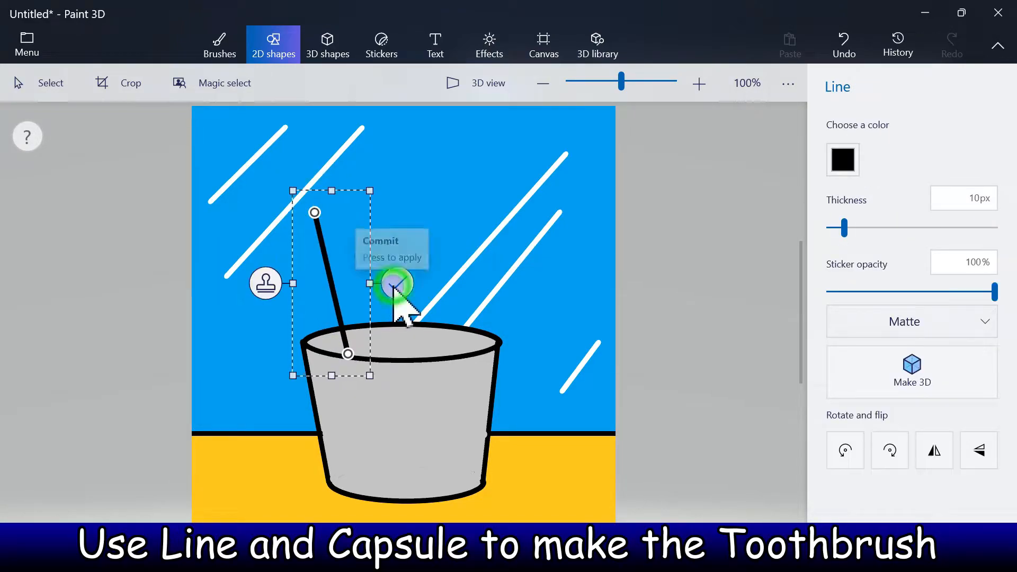
left_click(392, 284)
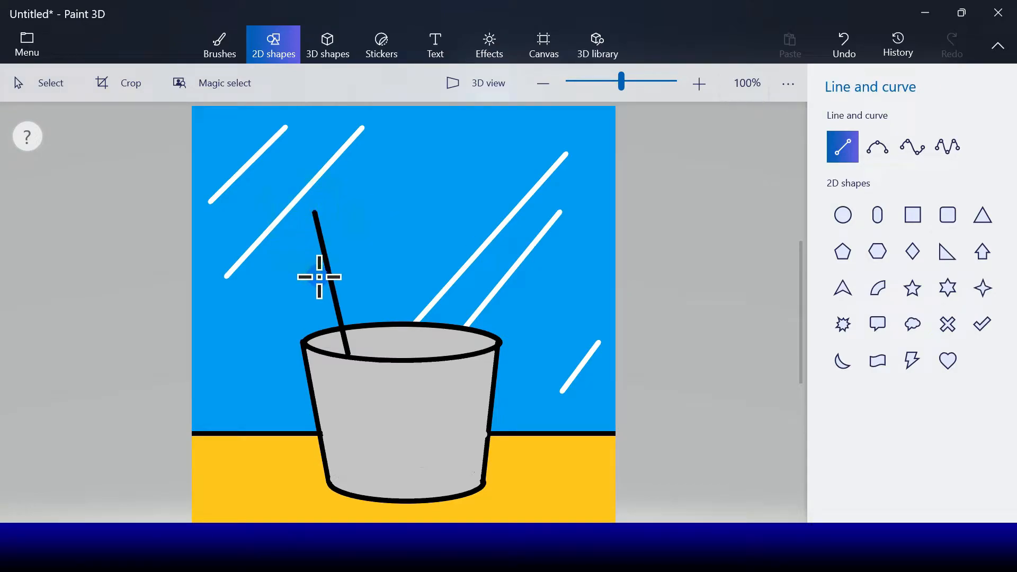
left_click_drag(339, 355, 336, 353)
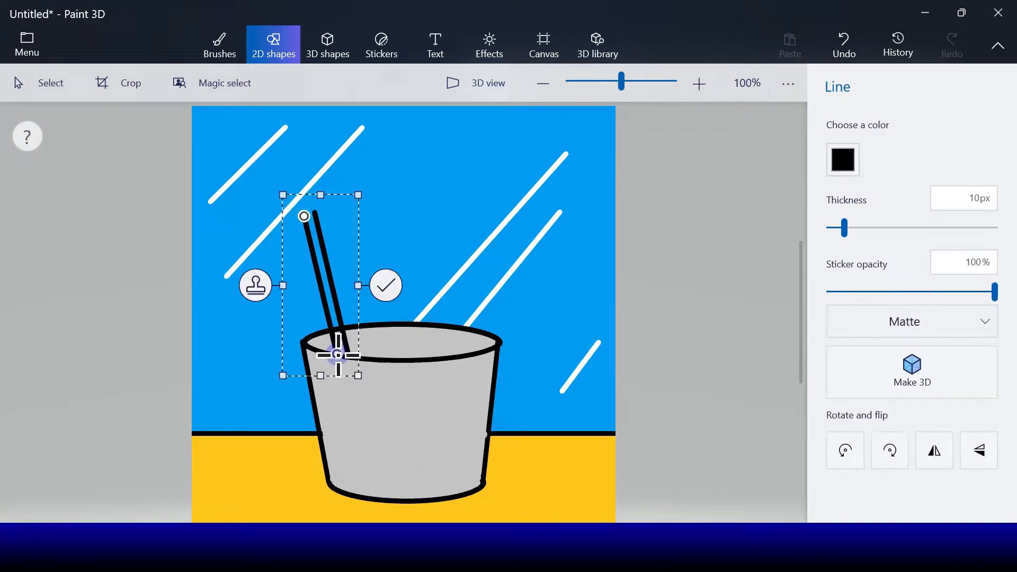
left_click(386, 283)
left_click(842, 152)
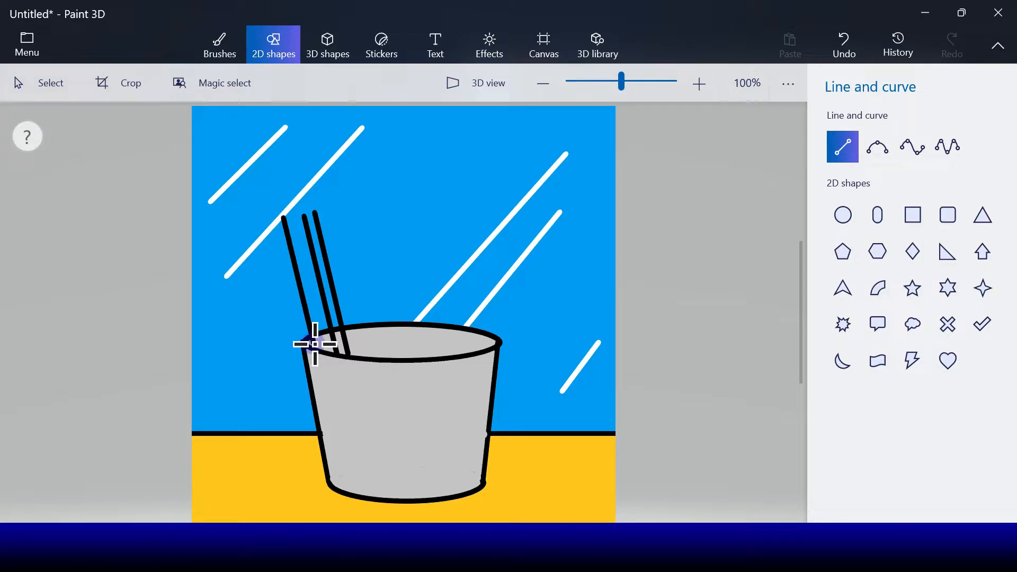
left_click_drag(315, 348, 314, 347)
left_click(363, 282)
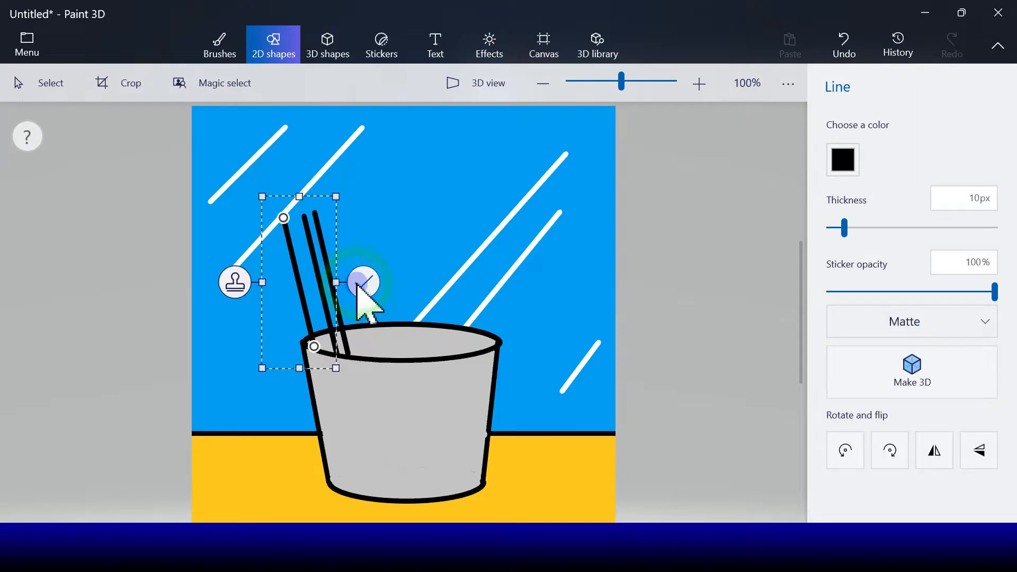
Close the handle's top with two black curves and a short straight line joining the upper ends of its three lines.
left_click(854, 151)
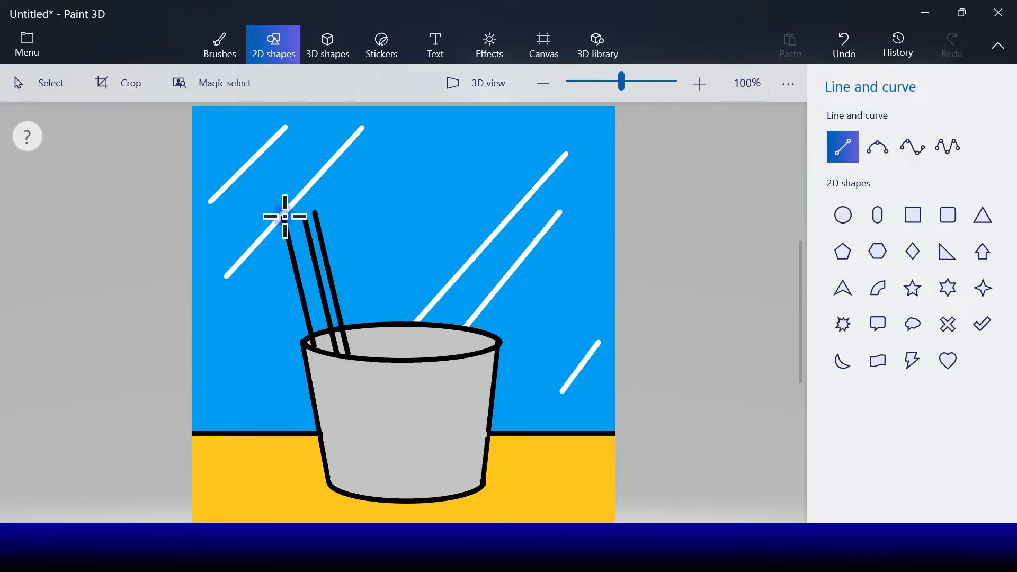
left_click(883, 146)
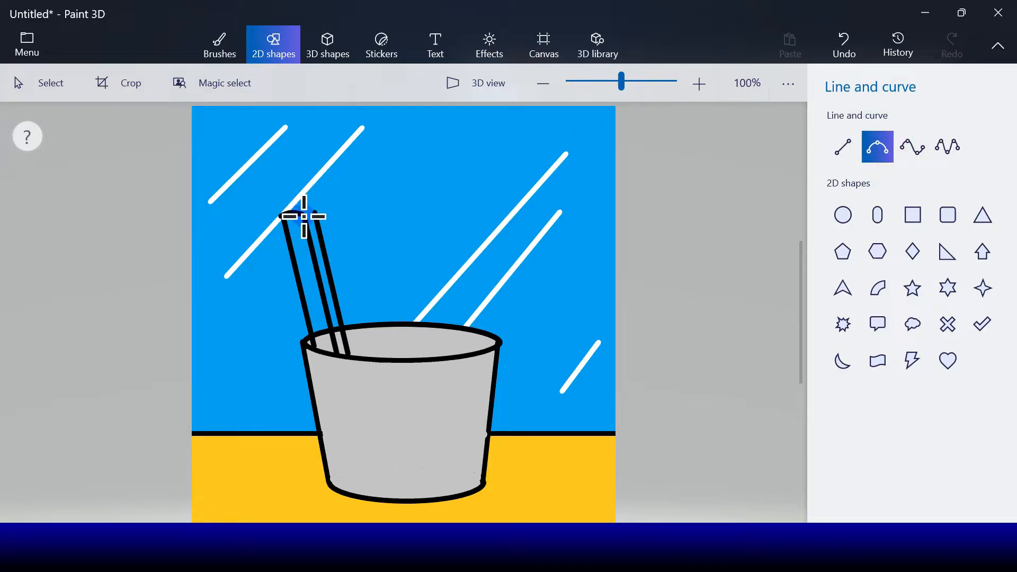
left_click_drag(304, 216, 305, 216)
left_click(358, 216)
left_click(876, 148)
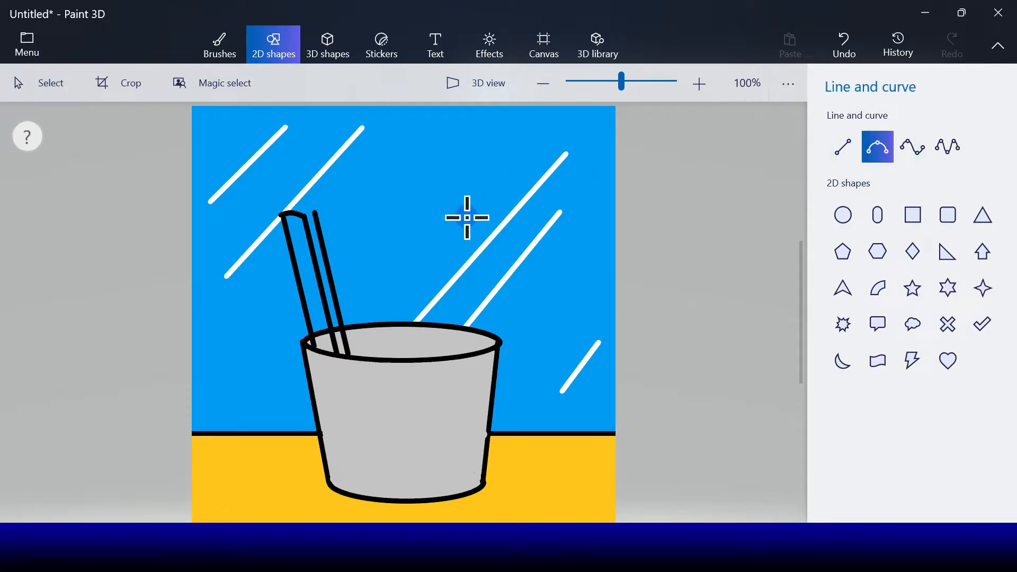
left_click(314, 212)
left_click(367, 211)
left_click(842, 147)
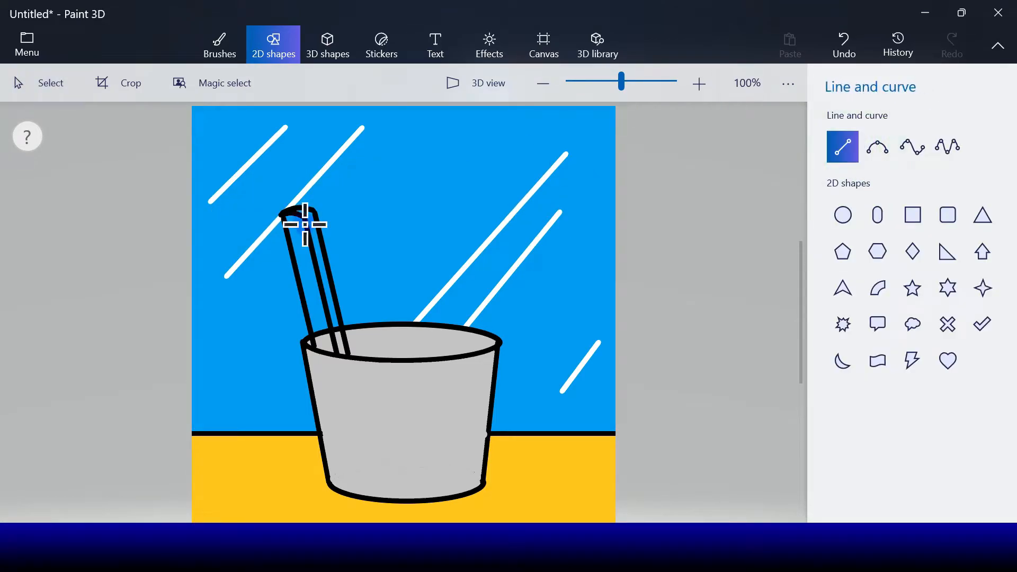
left_click_drag(314, 212, 280, 214)
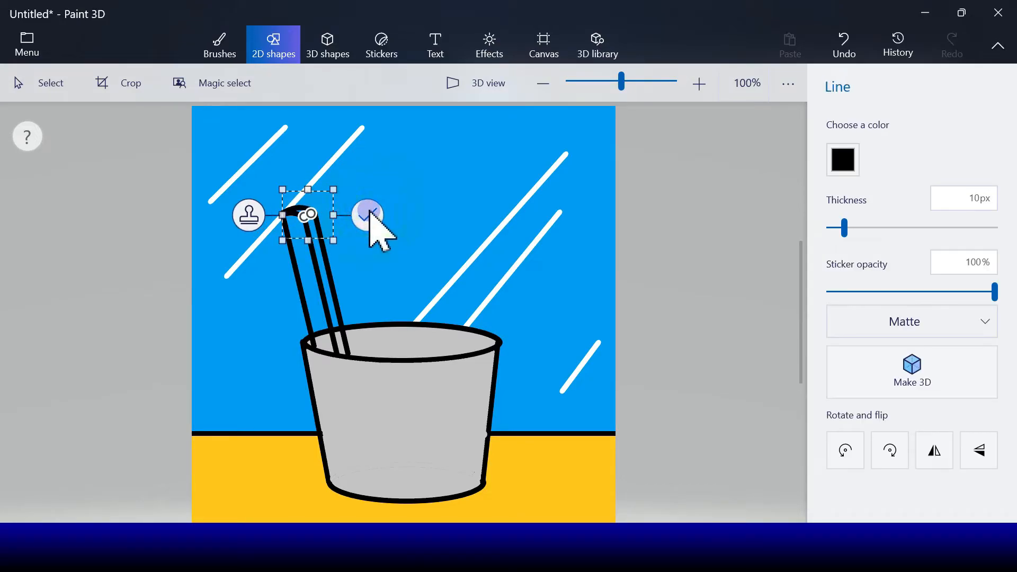
left_click(369, 215)
Draw two short parallel black lines extending left from the upper part of the handle as the bristles' upper and lower edges.
left_click(853, 153)
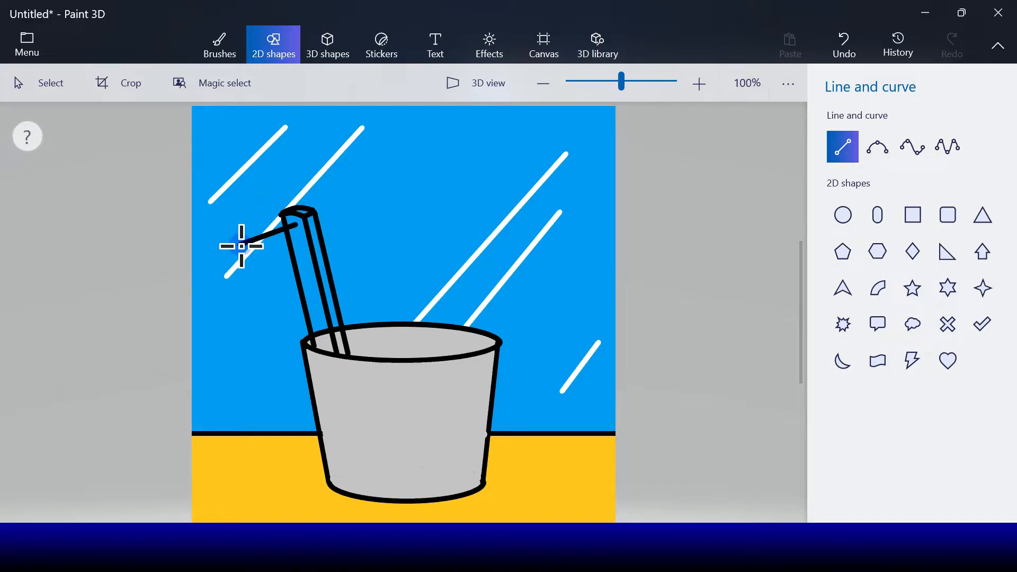
left_click_drag(262, 234, 259, 233)
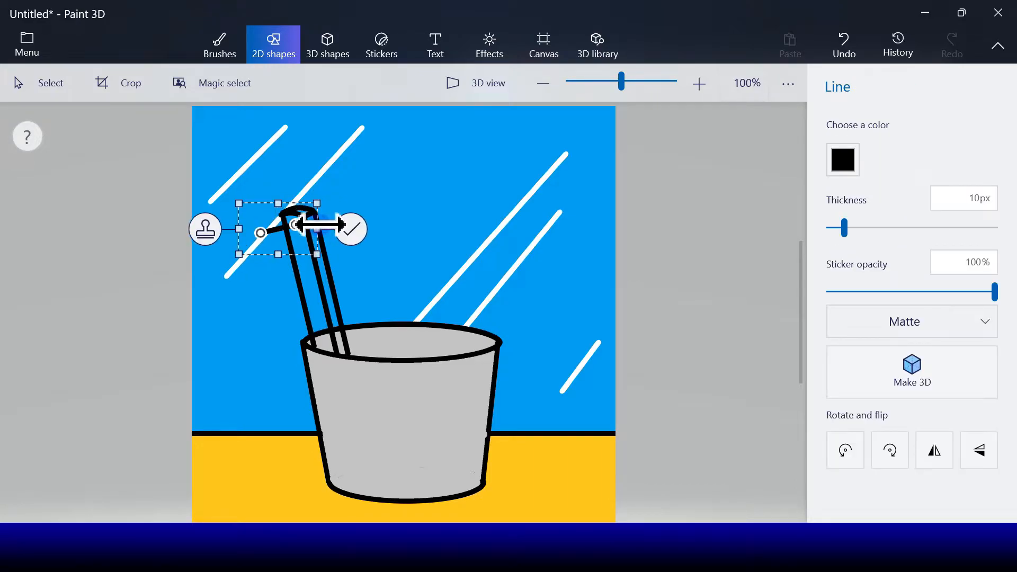
left_click(351, 226)
left_click(850, 154)
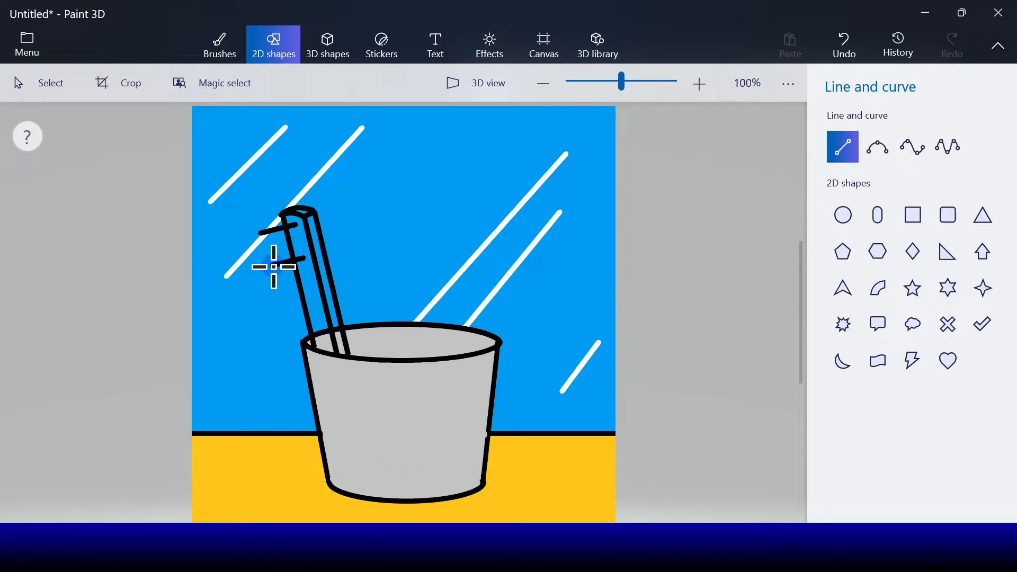
left_click_drag(273, 267, 272, 265)
left_click(356, 263)
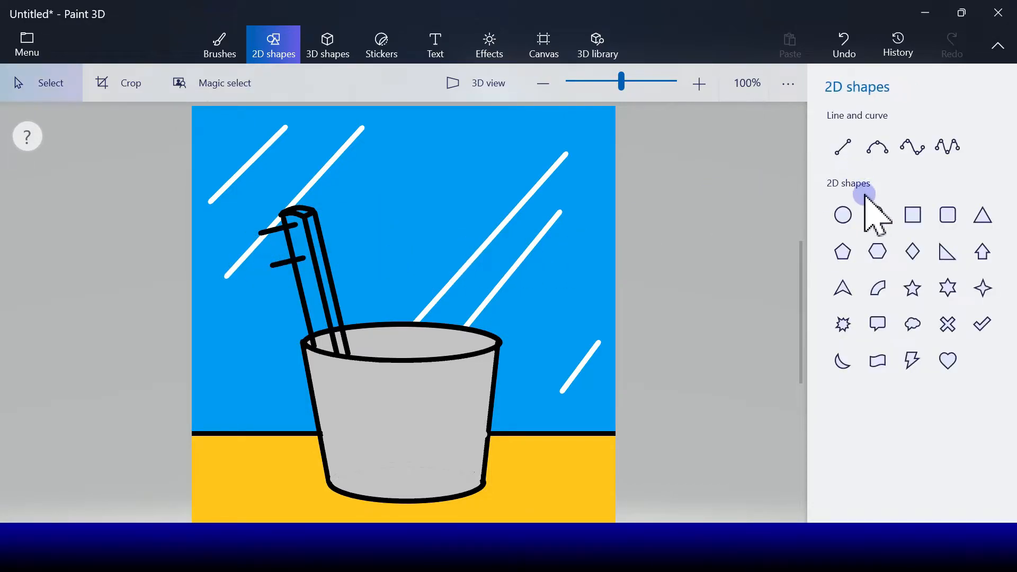
Add a light gray capsule with a 10 px black outline, tilted to match the handle, at the bristle lines' outer ends.
left_click(876, 215)
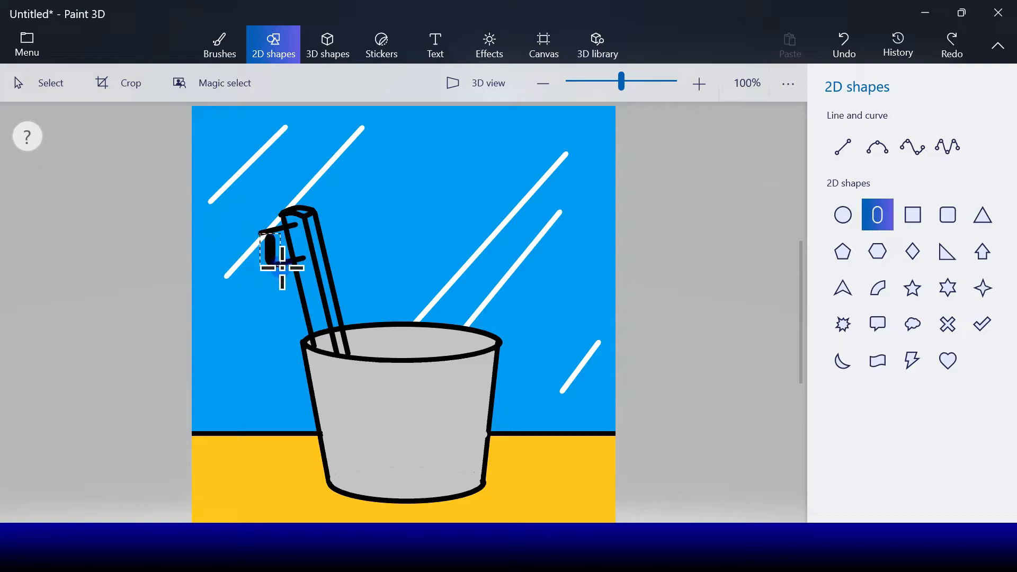
left_click_drag(288, 271, 288, 271)
mouse_move(275, 200)
left_mouse_down()
mouse_move(265, 222)
mouse_move(261, 200)
mouse_move(268, 229)
mouse_move(238, 259)
left_mouse_up()
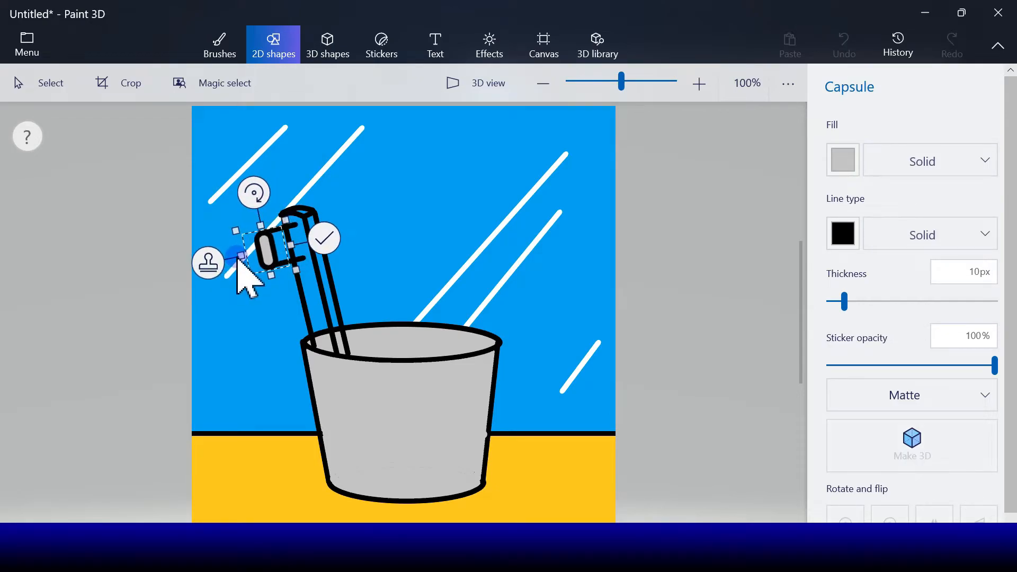
left_click(317, 247)
Draw a black straight line on the handle joining the inner ends of the two bristle lines.
left_click(842, 146)
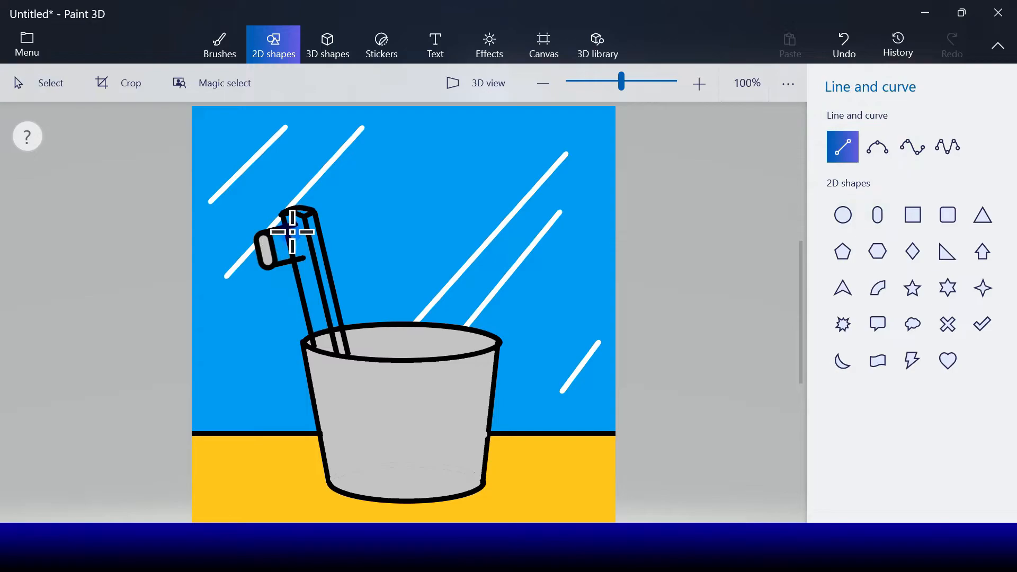
left_click_drag(311, 256, 298, 254)
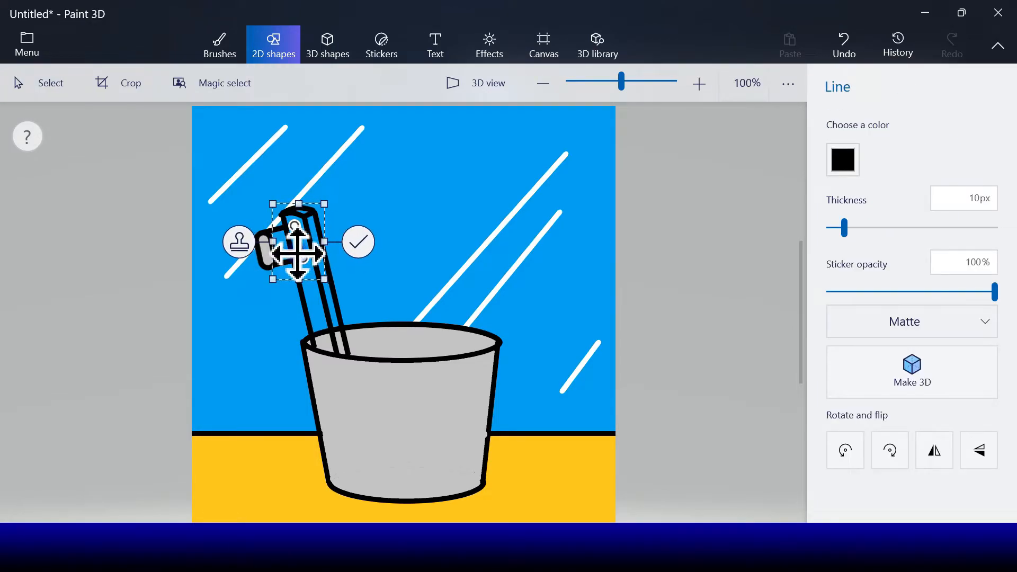
left_click(356, 242)
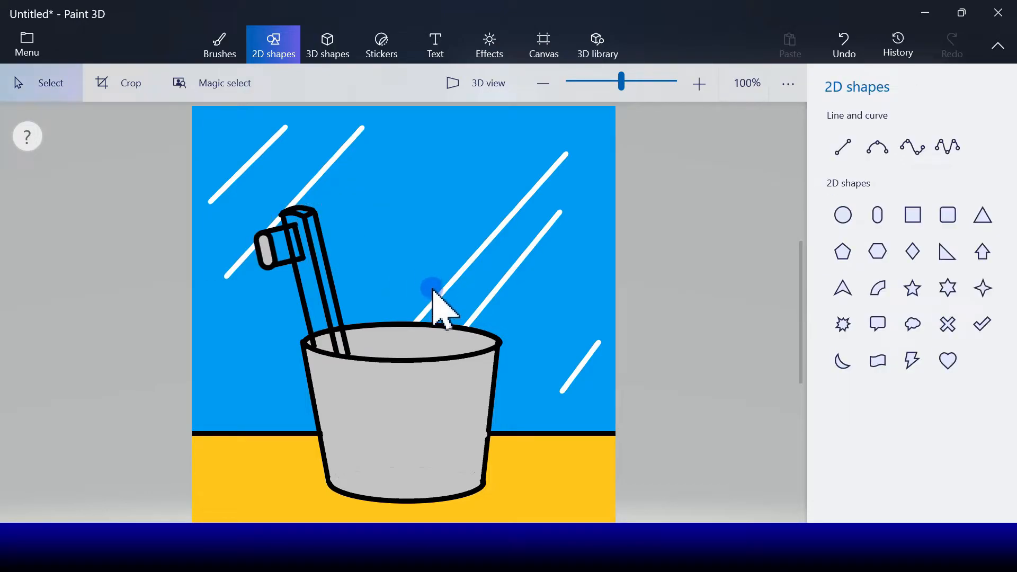
Draw the toothpaste tube's left side as a line rising up-right from the cup's rim, ending at a tilted light gray ellipse.
left_click(843, 148)
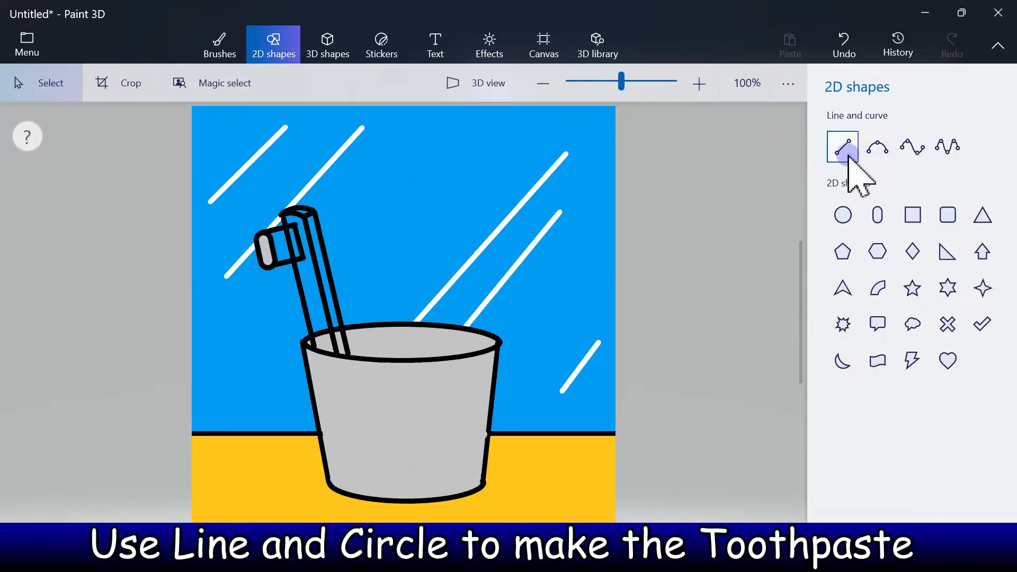
mouse_move(415, 359)
left_mouse_down()
mouse_move(454, 254)
mouse_move(484, 211)
mouse_move(463, 230)
mouse_move(469, 216)
mouse_move(517, 239)
left_mouse_up()
left_click(516, 283)
left_click(855, 217)
mouse_move(508, 168)
left_mouse_down()
mouse_move(538, 181)
mouse_move(529, 182)
left_mouse_up()
left_click_drag(507, 242, 505, 238)
left_click_drag(523, 186, 528, 191)
left_click(570, 255)
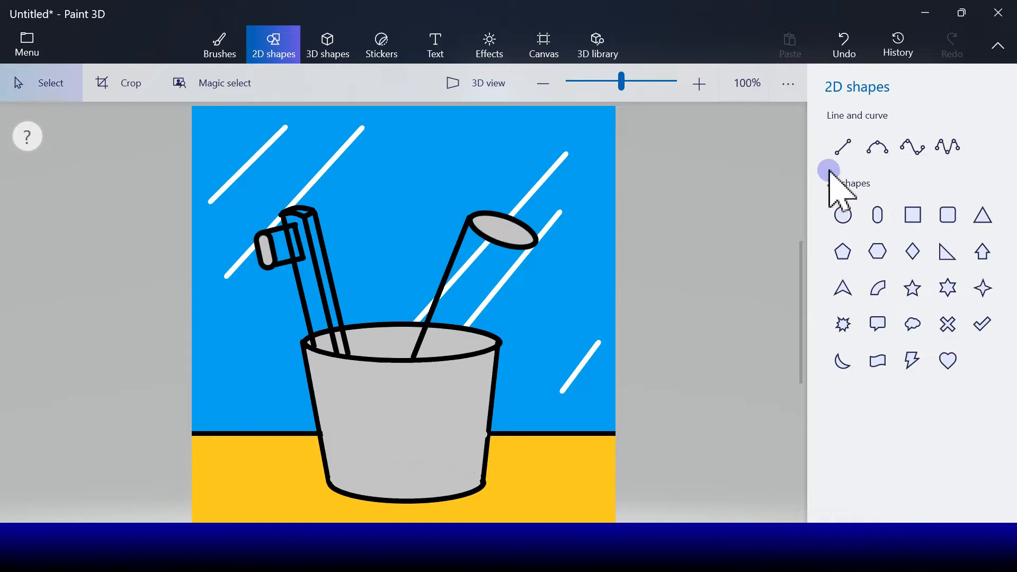
Draw a black straight line from the cup's right rim to the ellipse's right end as the tube's other side.
left_click(843, 153)
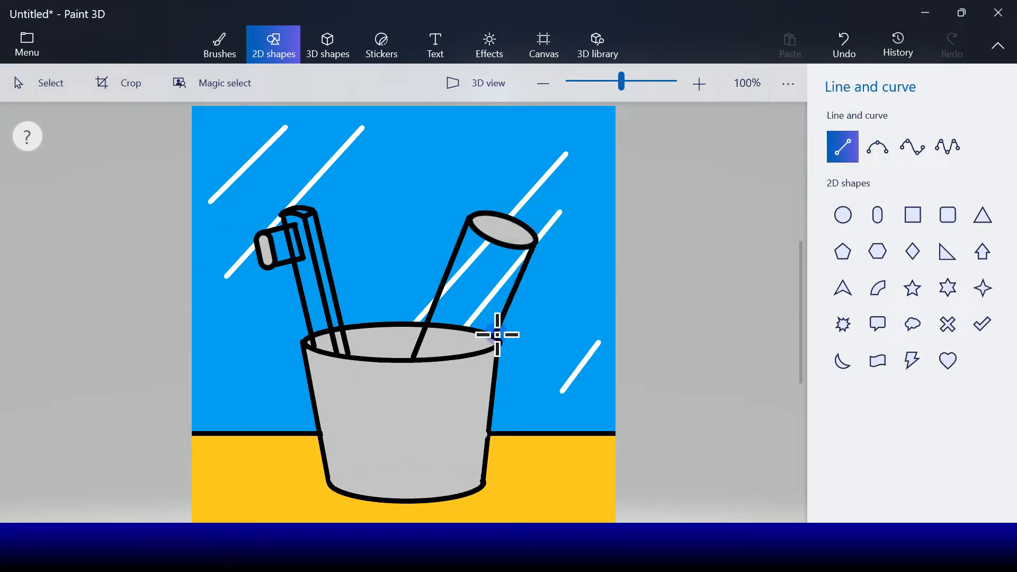
left_click_drag(496, 344, 534, 239)
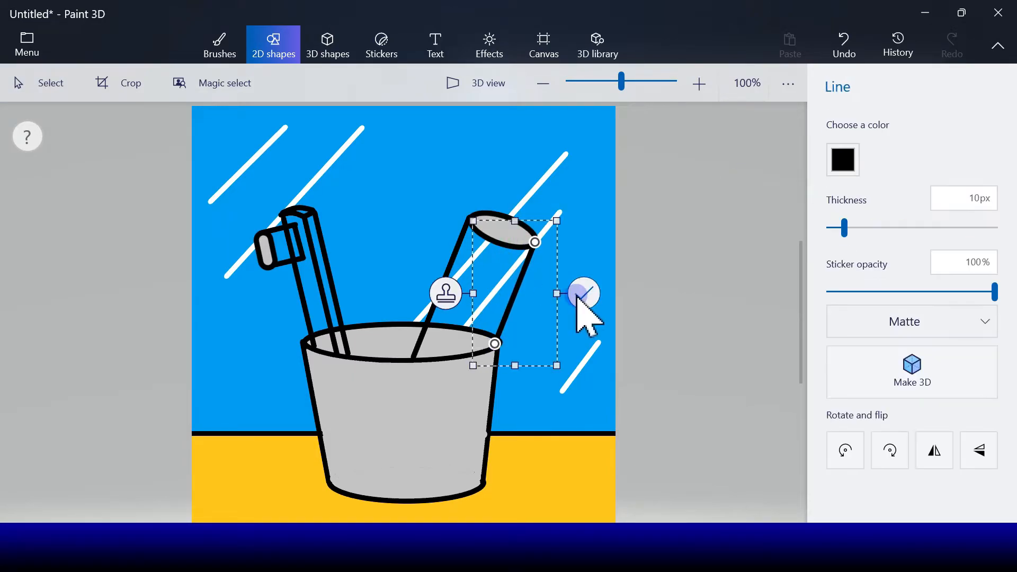
left_click(720, 229)
Draw a small tilted gray ellipse inside the tube's end ellipse, and stamp a copy above it as the cap's top.
left_click(836, 149)
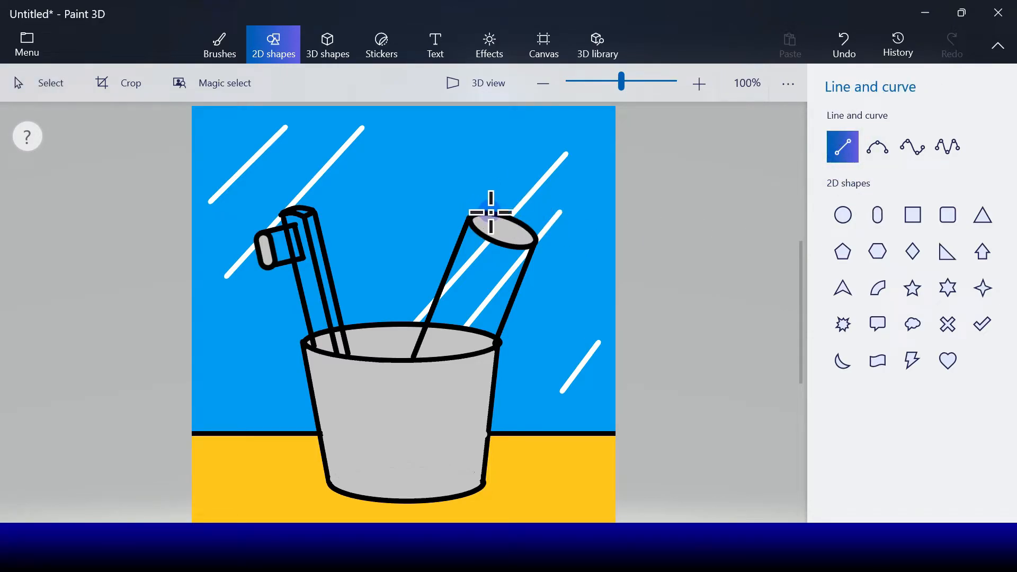
left_click(843, 215)
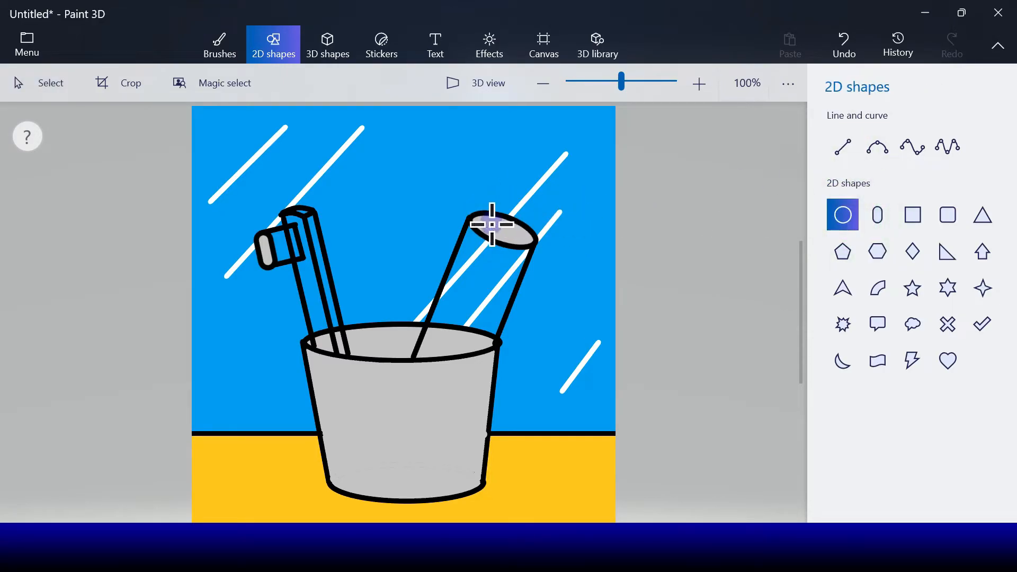
left_click_drag(532, 243, 532, 242)
mouse_move(517, 177)
left_mouse_down()
mouse_move(539, 180)
mouse_move(529, 181)
left_mouse_up()
left_click_drag(513, 226, 518, 191)
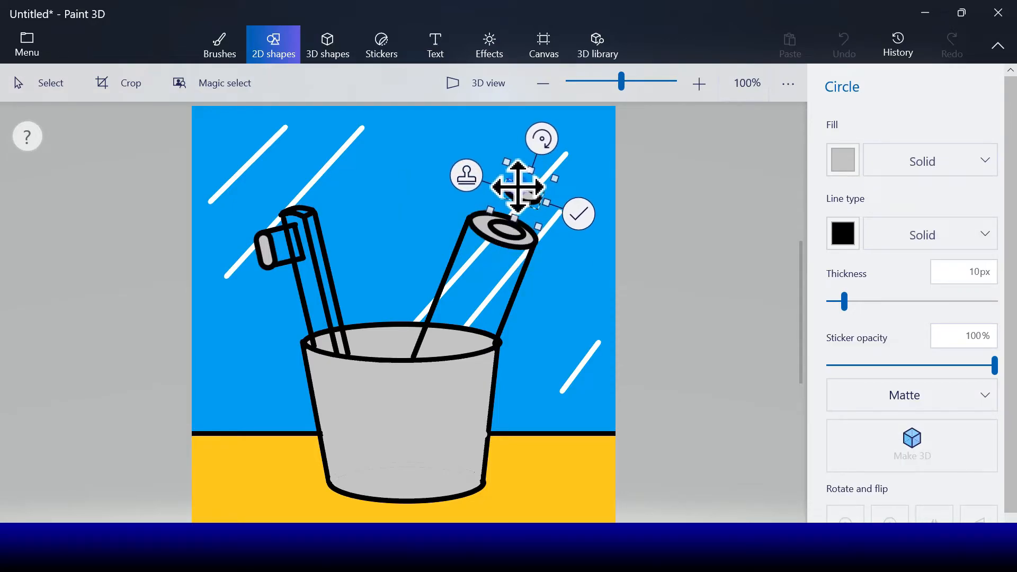
left_click_drag(518, 187, 518, 186)
left_click(579, 213)
Join the two small ellipses with a black straight line on each side to form the tube's cap.
left_click(842, 147)
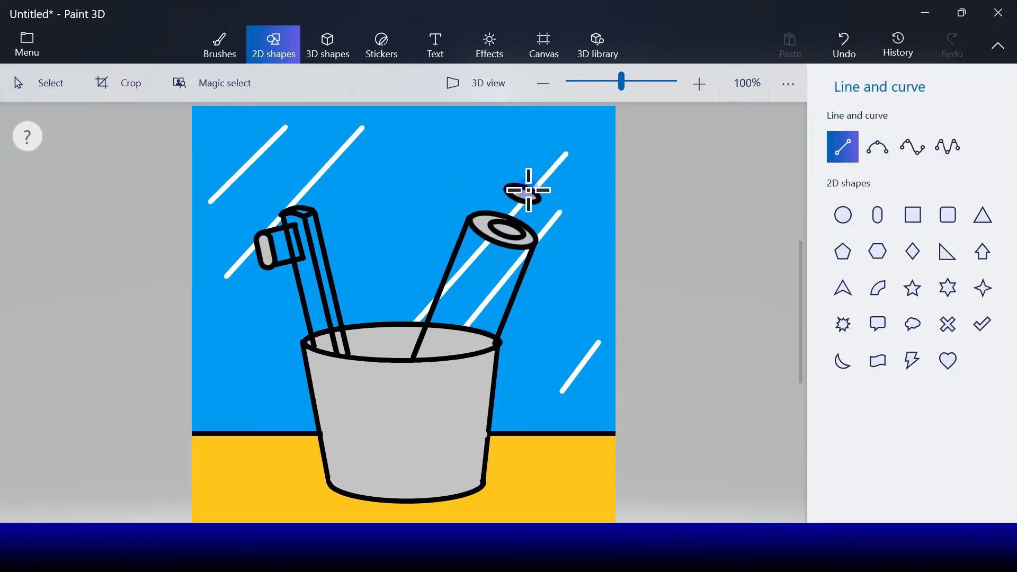
left_click_drag(501, 203, 491, 225)
left_click(558, 210)
left_click(842, 147)
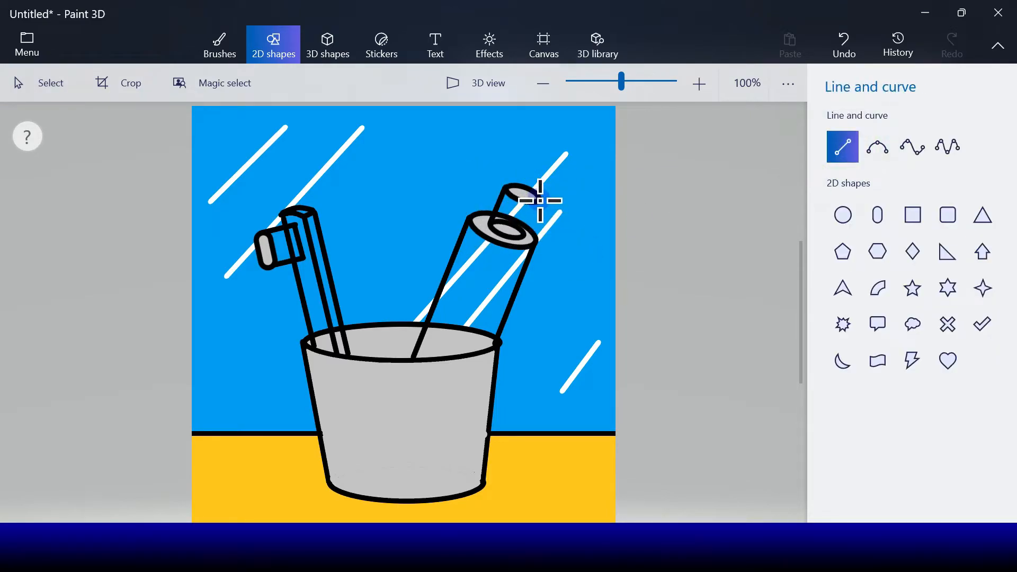
left_click_drag(525, 235, 524, 235)
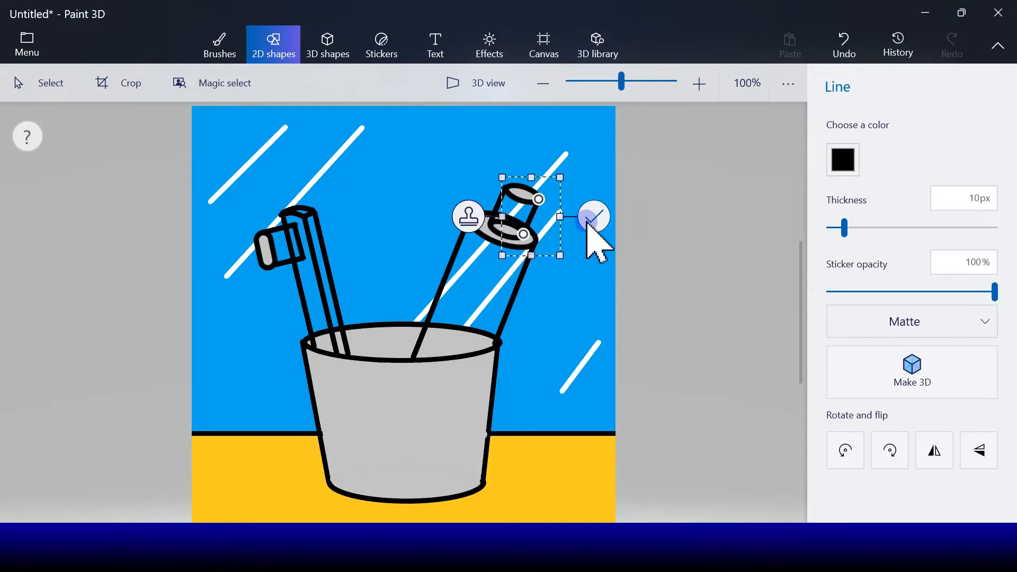
left_click(585, 219)
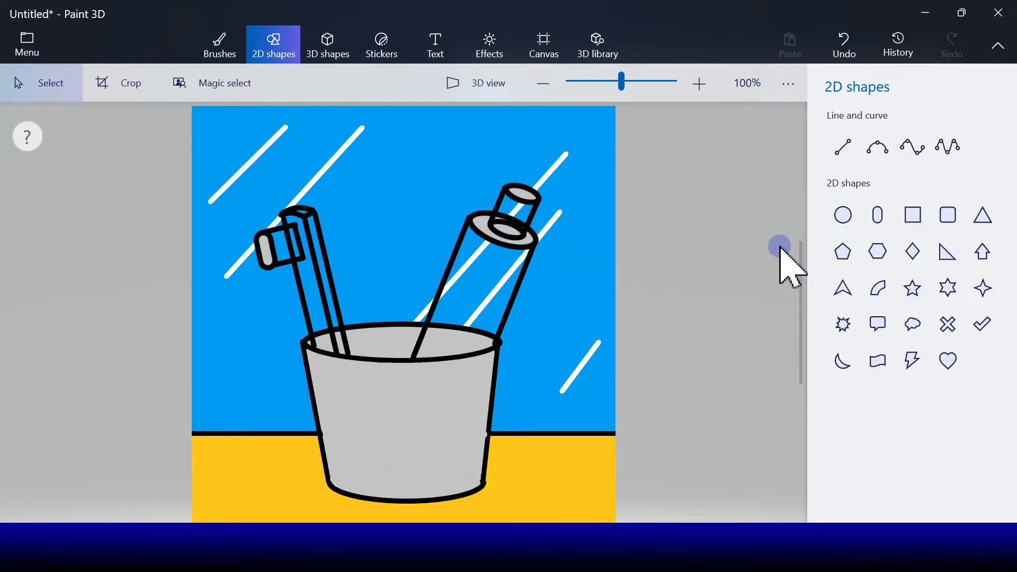
Draw a white rounded rectangle with a 10 px black outline, centered on the lower front of the cup as a label.
left_click(948, 215)
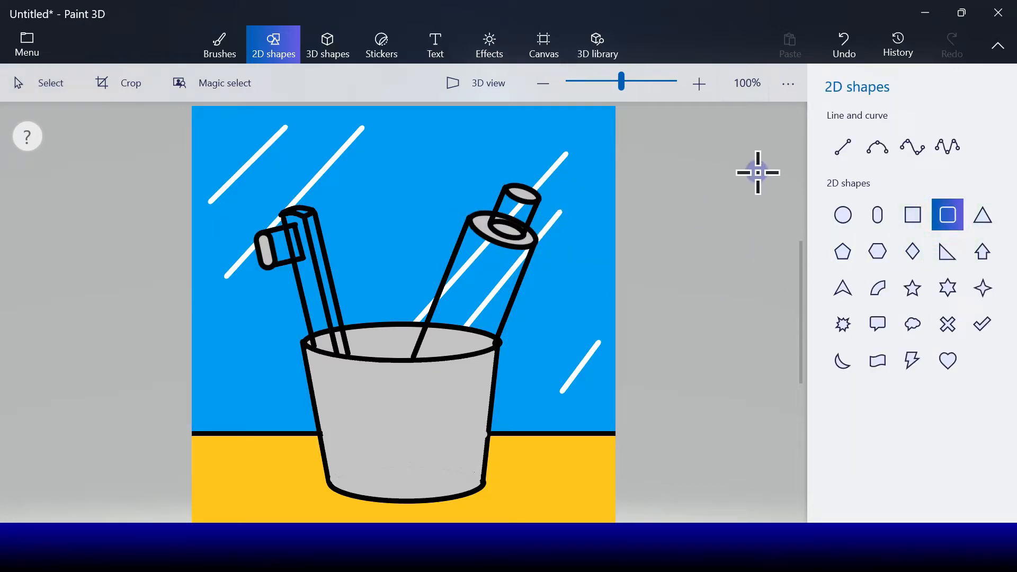
left_click_drag(347, 410, 463, 472)
left_click_drag(404, 443, 404, 451)
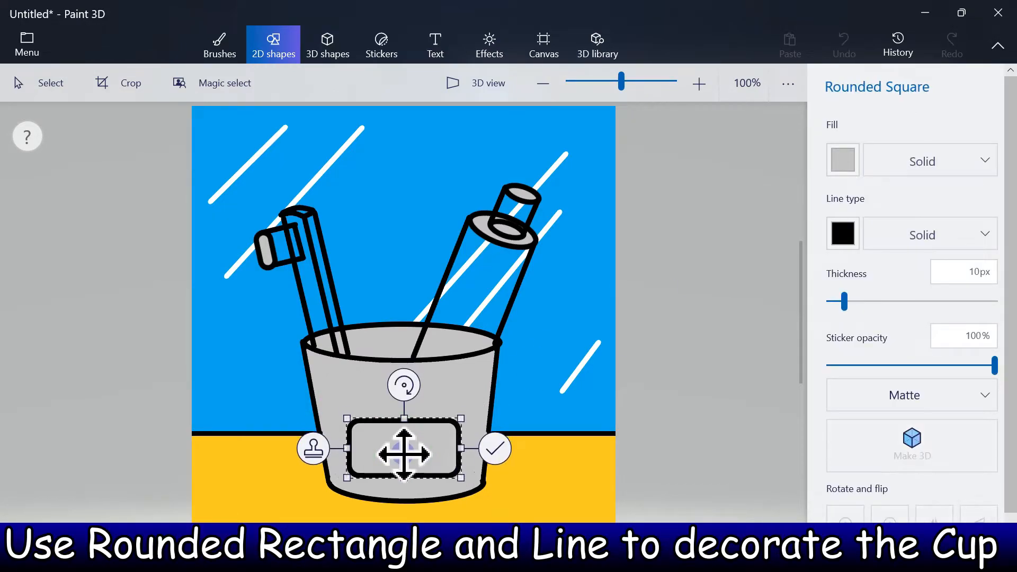
left_click(829, 166)
left_click(774, 220)
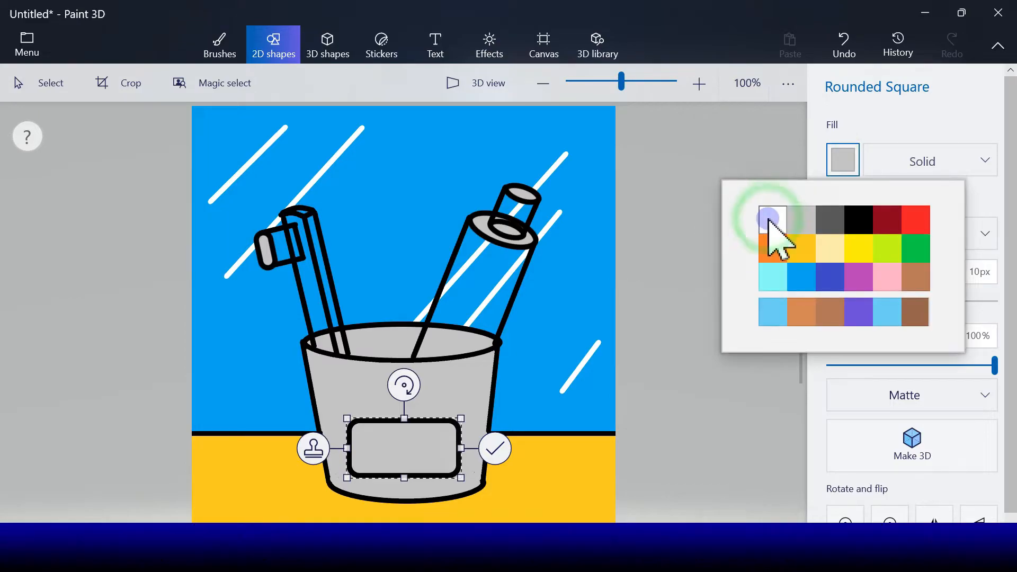
left_click(495, 449)
left_click(886, 152)
left_click(846, 144)
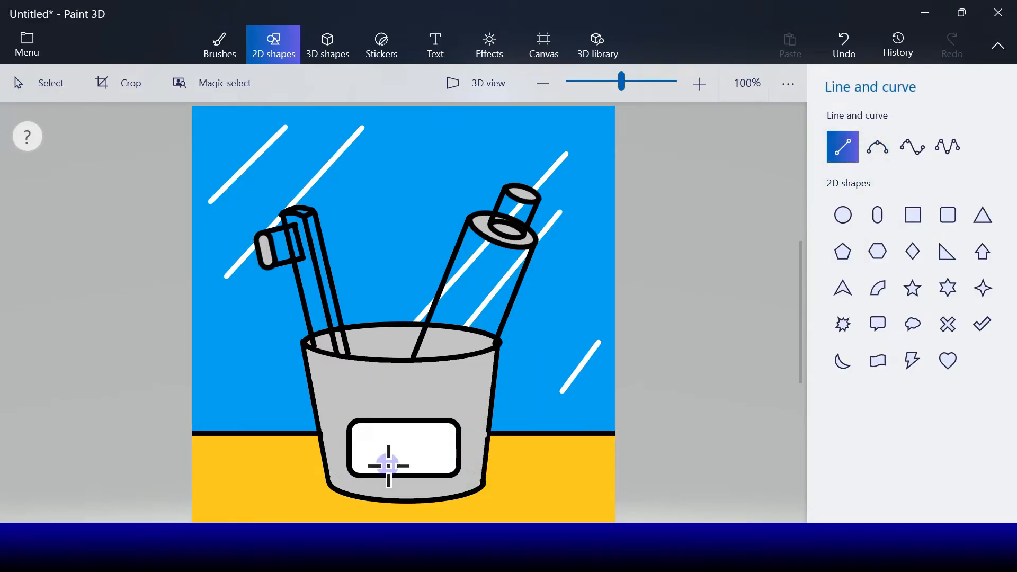
left_click_drag(373, 446, 462, 445)
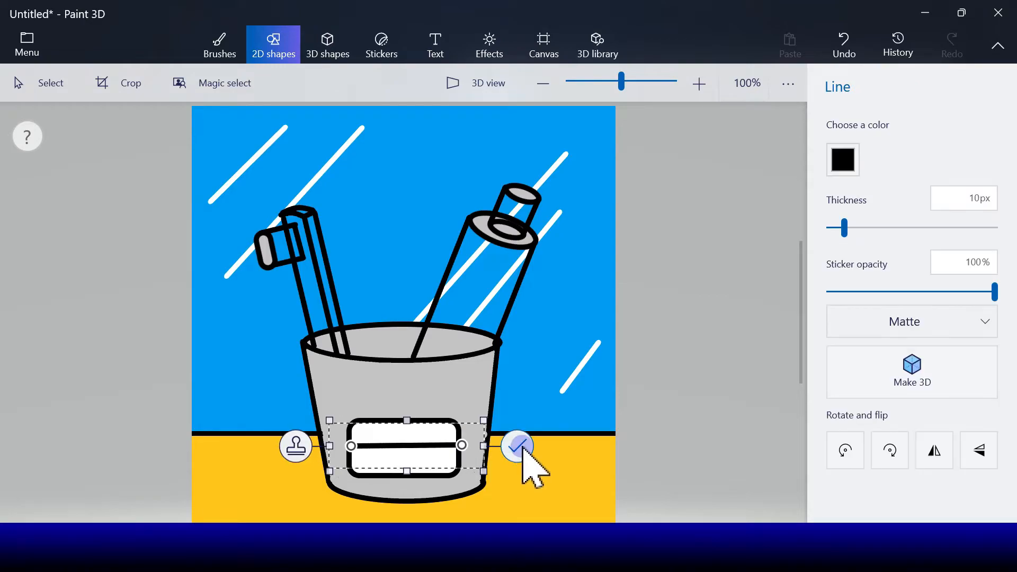
left_click(517, 440)
left_click(861, 49)
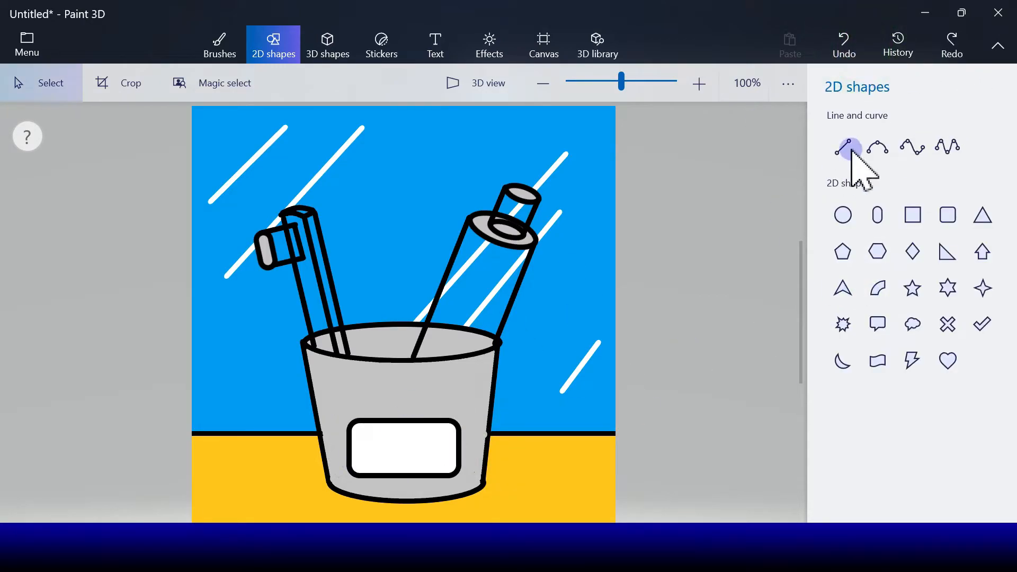
Draw a black straight line horizontally across the middle of the white label, from its left edge to its right edge.
left_click(843, 146)
left_click_drag(348, 449, 459, 449)
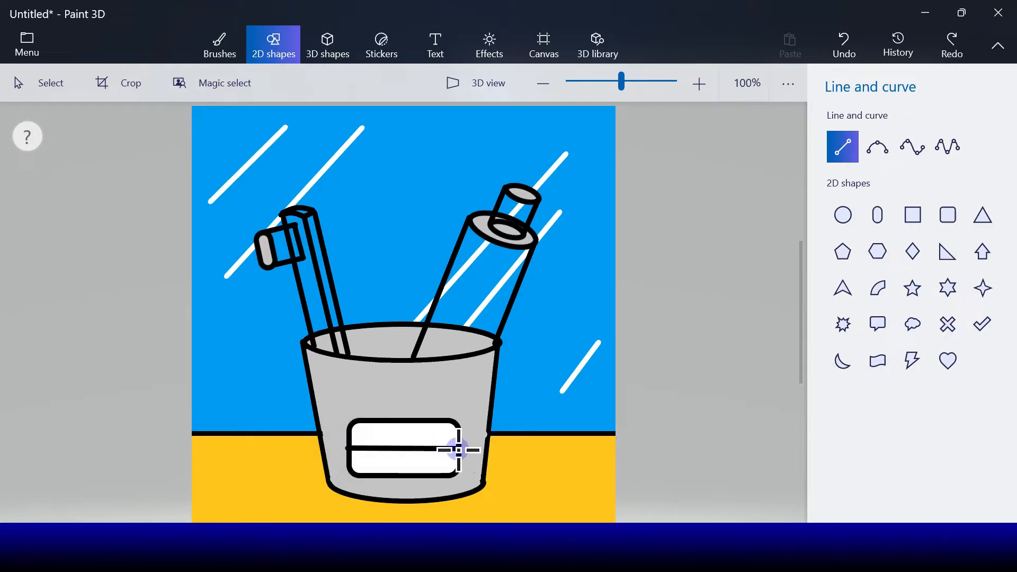
left_click(516, 462)
Divide the label with a black vertical line down its center and a copy on each side, forming eight cells.
left_click(842, 147)
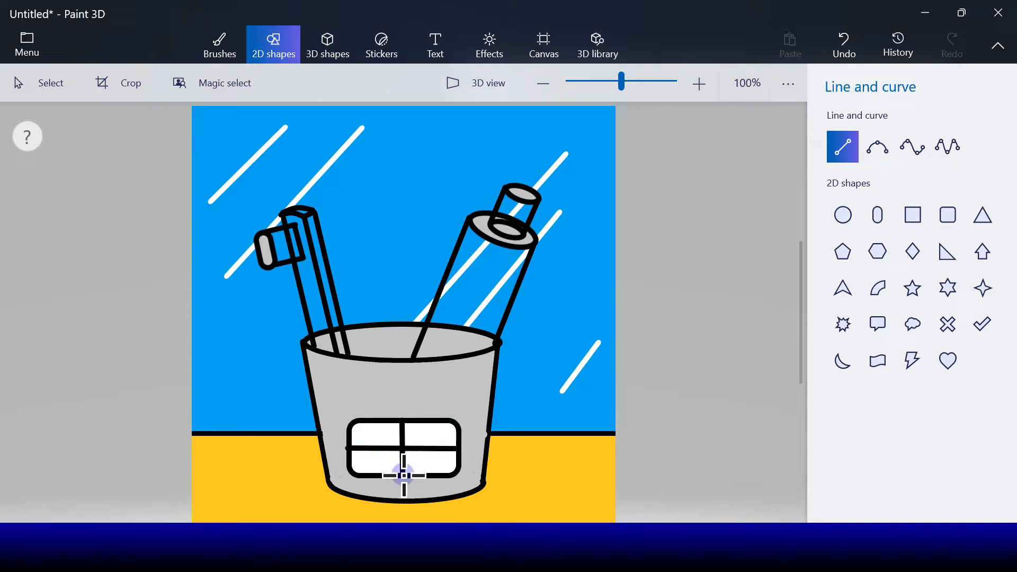
left_click_drag(404, 475, 403, 478)
left_click_drag(397, 443, 432, 446)
left_click(317, 451)
left_click(489, 447)
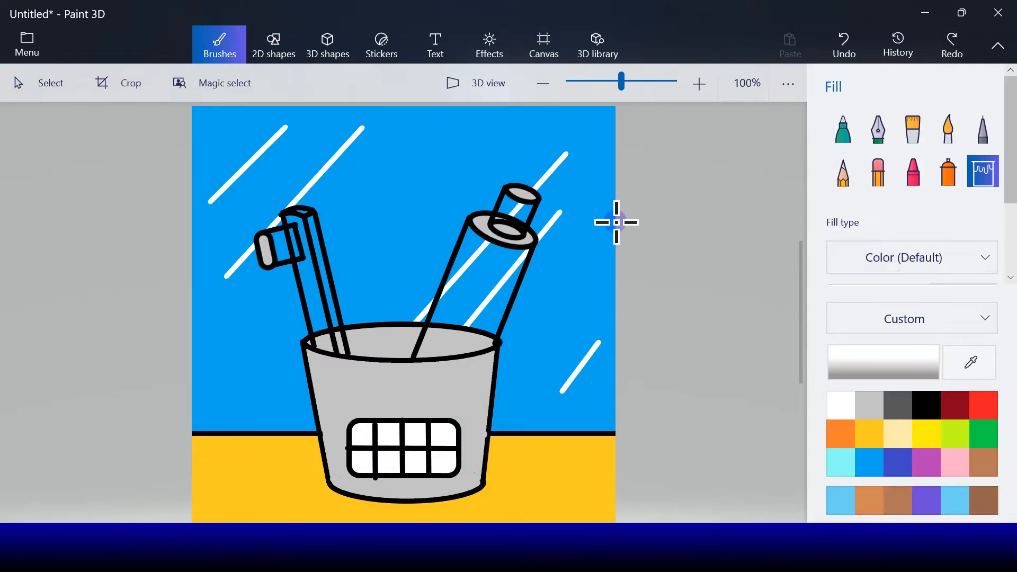
Draw two short white 10 px lines side by side over the cup rim where it crosses the front of the toothbrush handle.
left_click(270, 59)
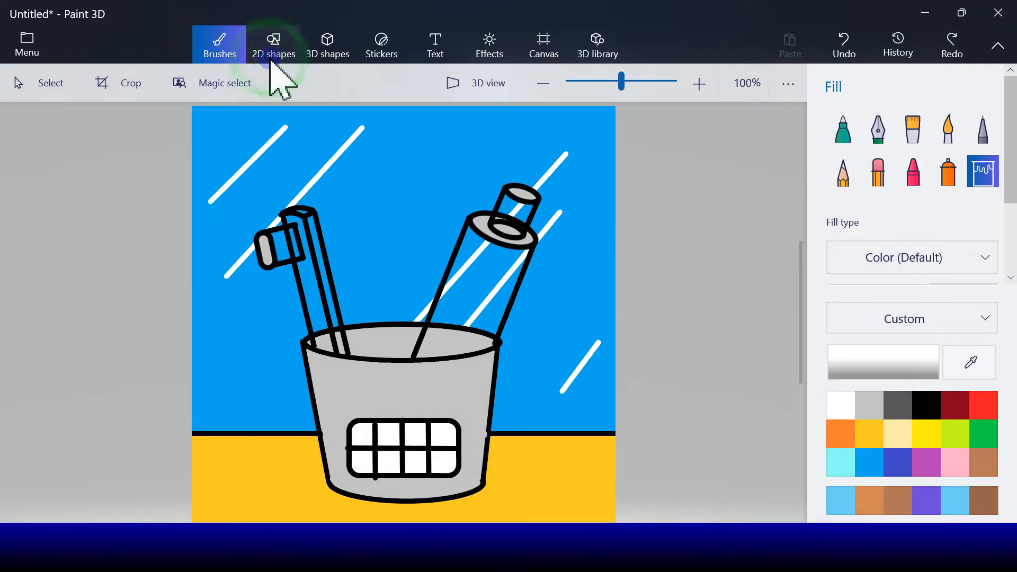
left_click(842, 147)
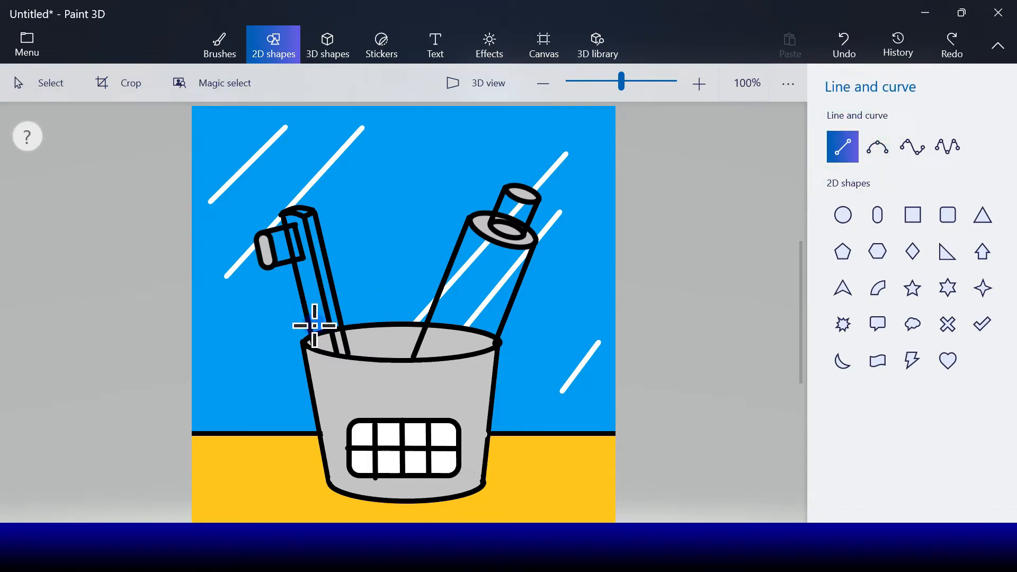
left_click_drag(315, 326, 319, 346)
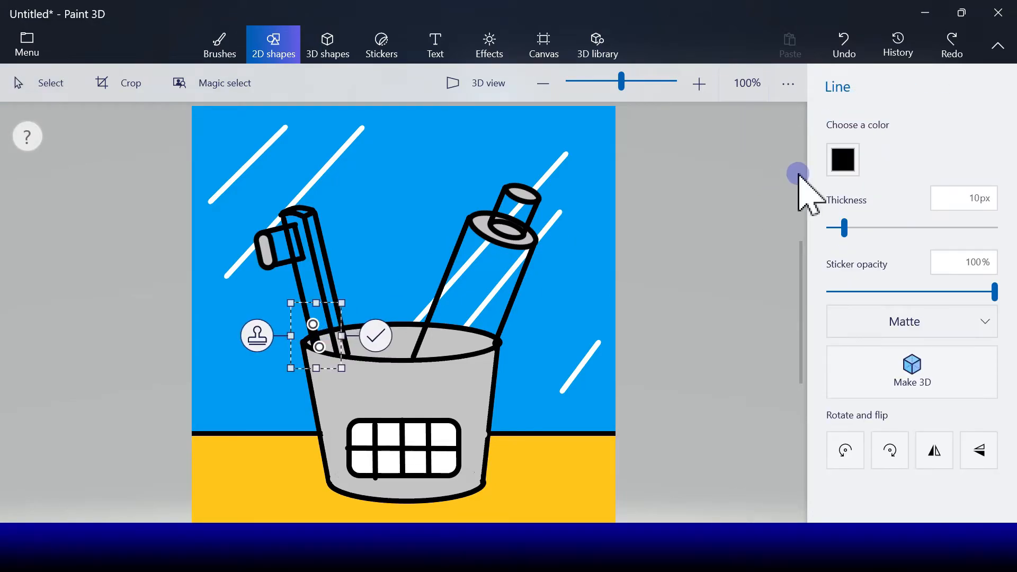
left_click(841, 161)
left_click(773, 226)
left_click(375, 336)
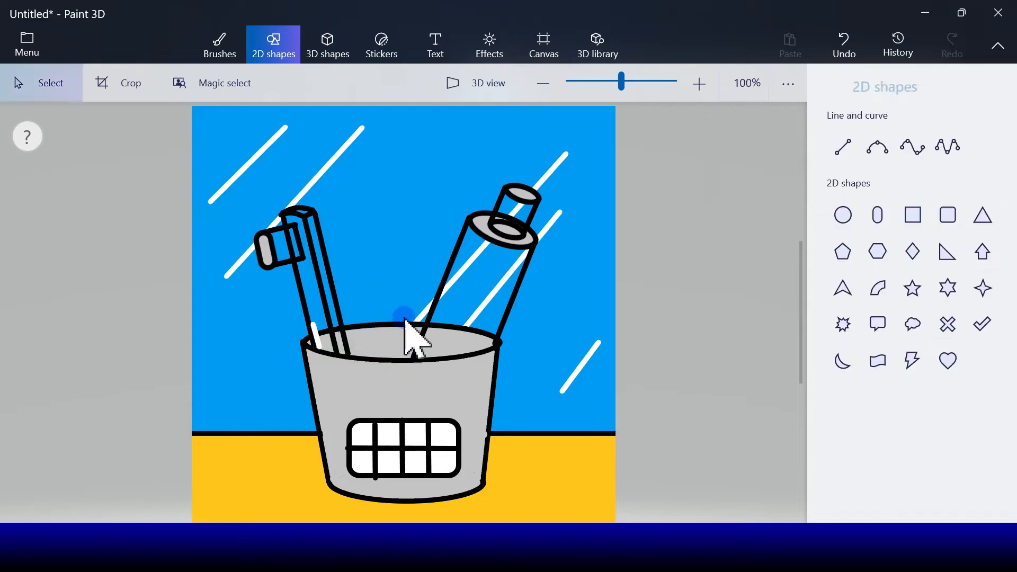
left_click(849, 146)
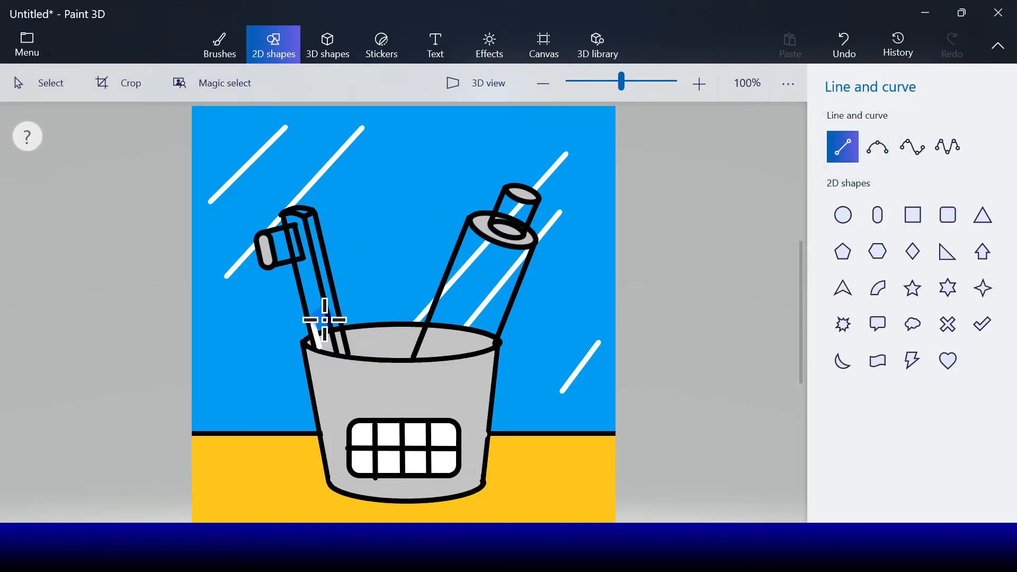
left_click_drag(324, 319, 330, 342)
left_click(381, 333)
Draw a short white line over the handle outline that crosses the inside of the toothbrush head.
left_click(840, 152)
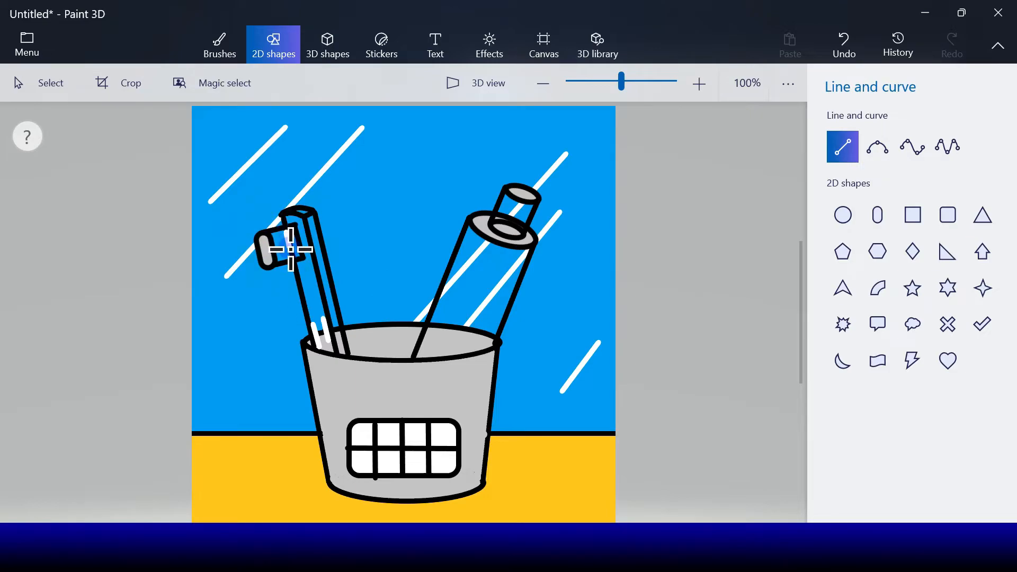
left_click_drag(293, 256, 291, 254)
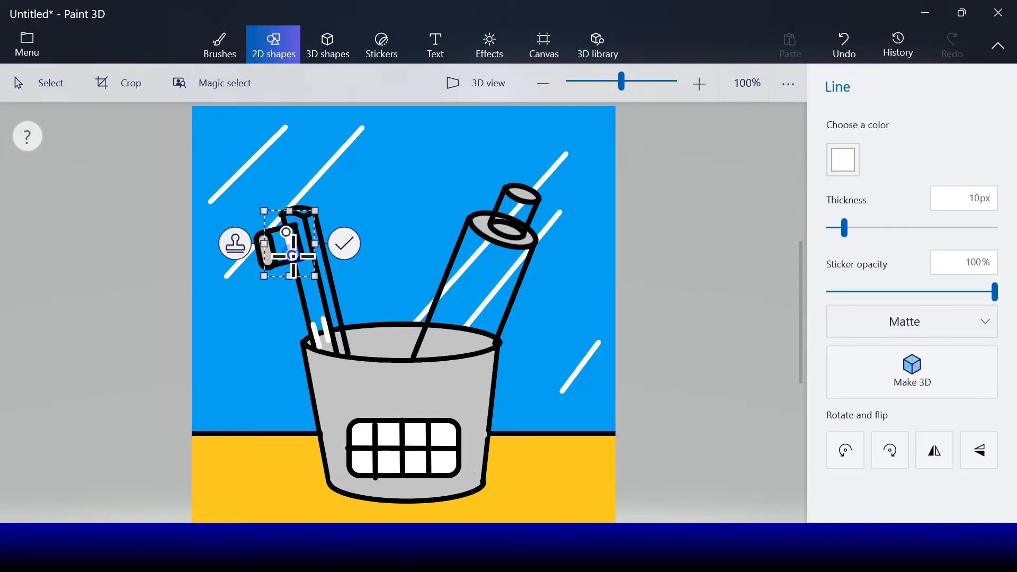
left_click(348, 241)
Draw a short white line over the cup rim inside the narrow right side of the toothbrush handle.
left_click(838, 158)
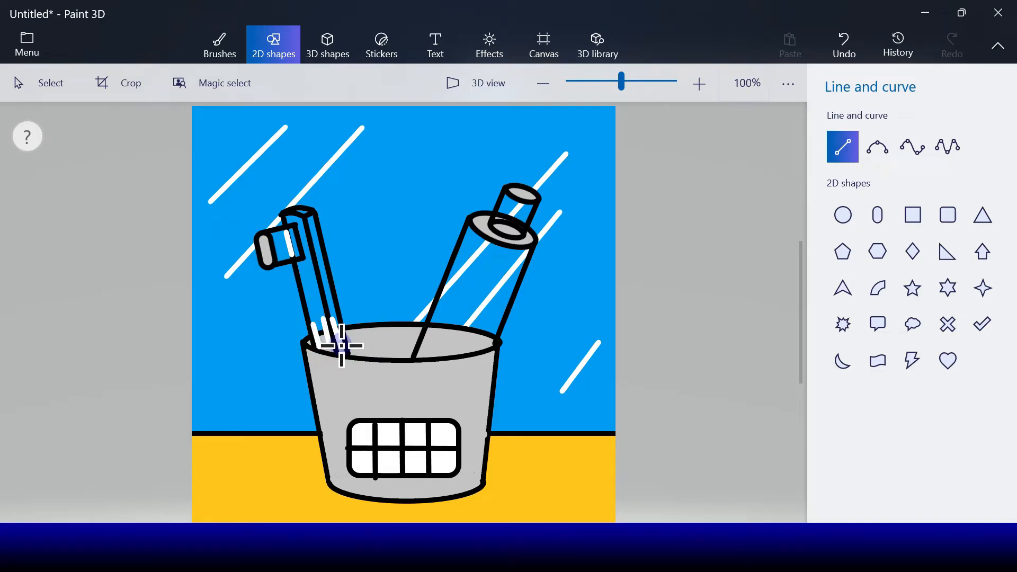
left_click_drag(342, 346, 330, 318)
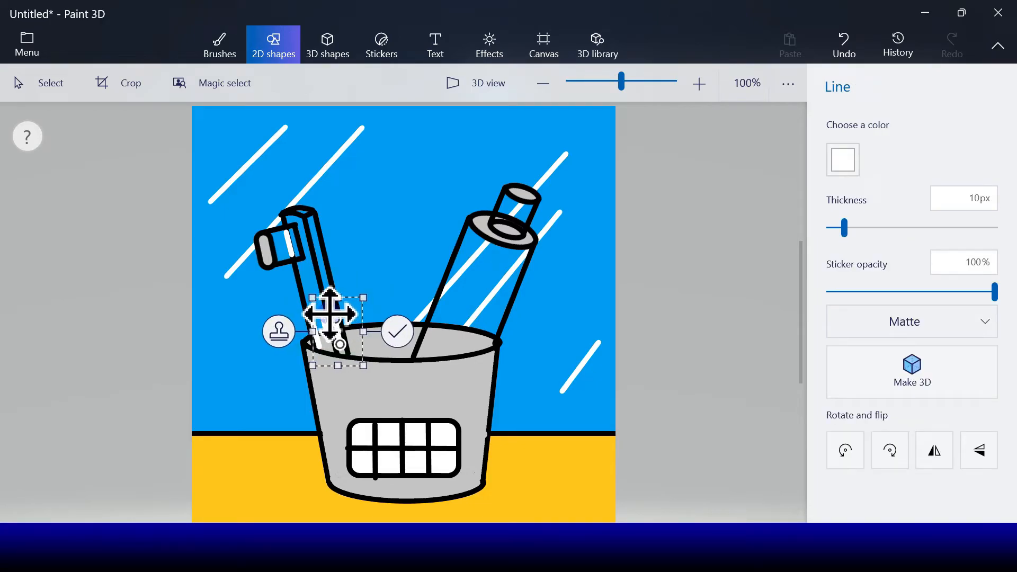
left_click(397, 331)
Draw a short white line just inside each side of the toothpaste tube where it enters the cup.
left_click(843, 151)
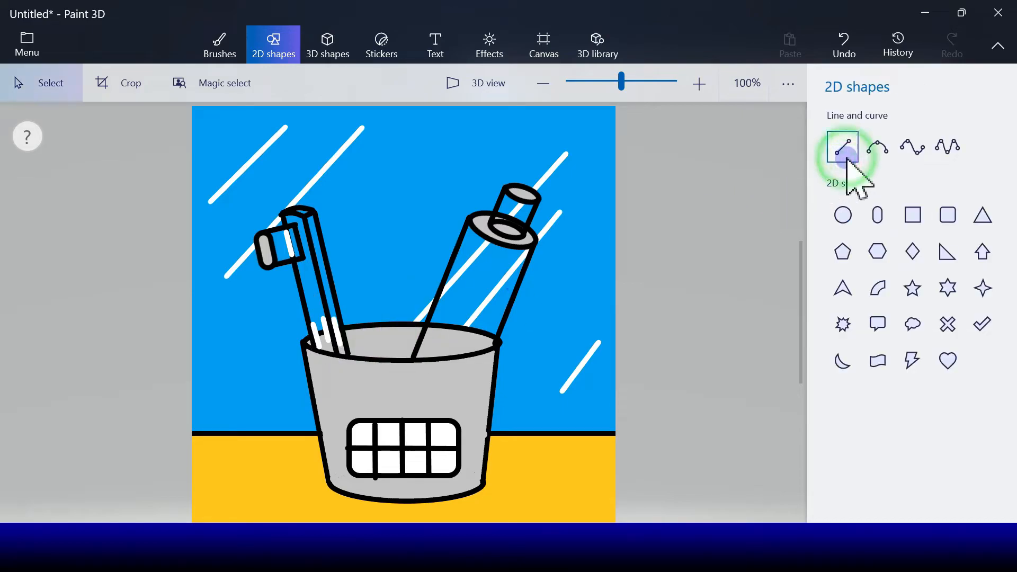
left_click_drag(438, 312, 429, 339)
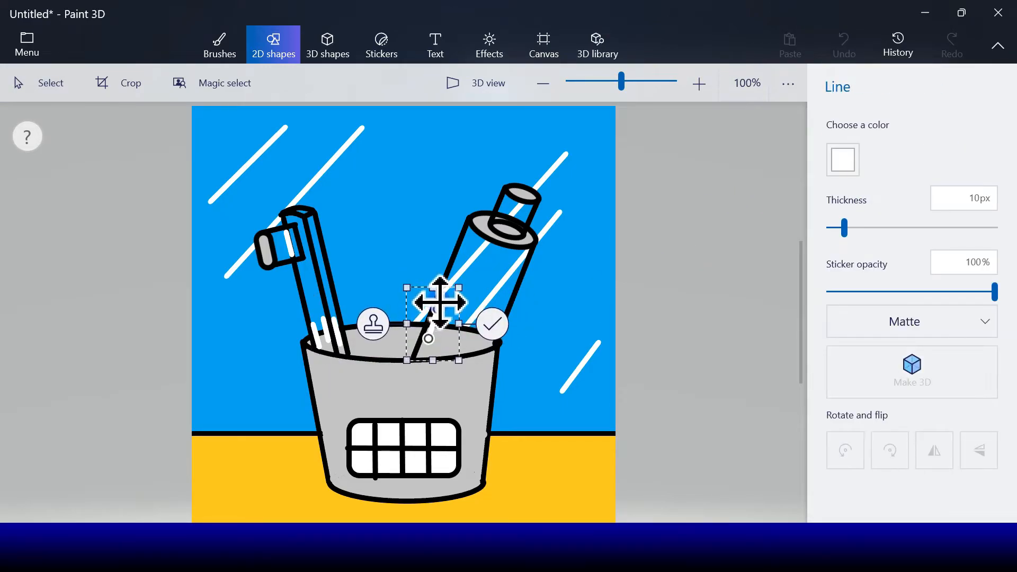
left_click_drag(440, 302, 421, 342)
left_click(488, 333)
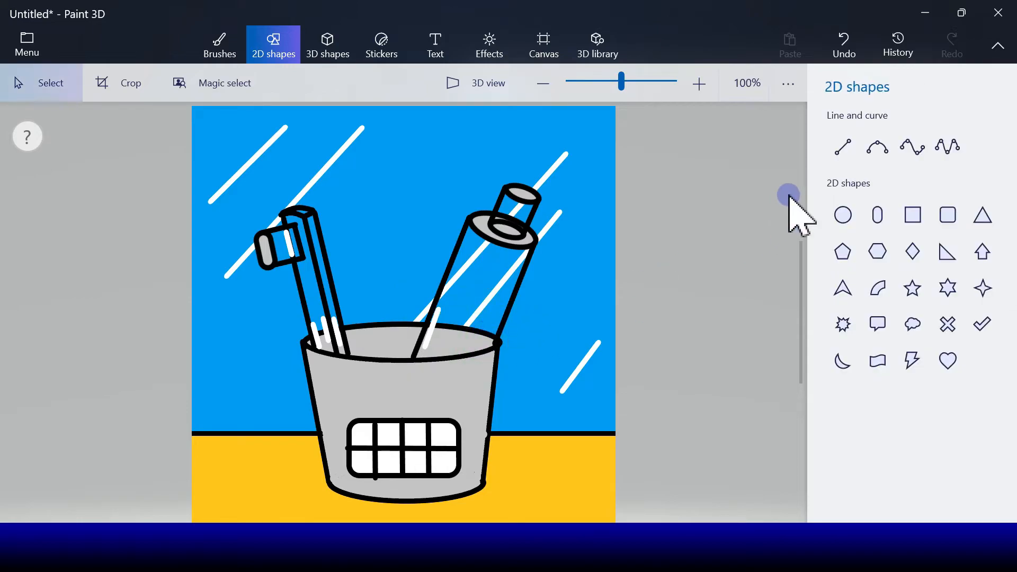
left_click(842, 146)
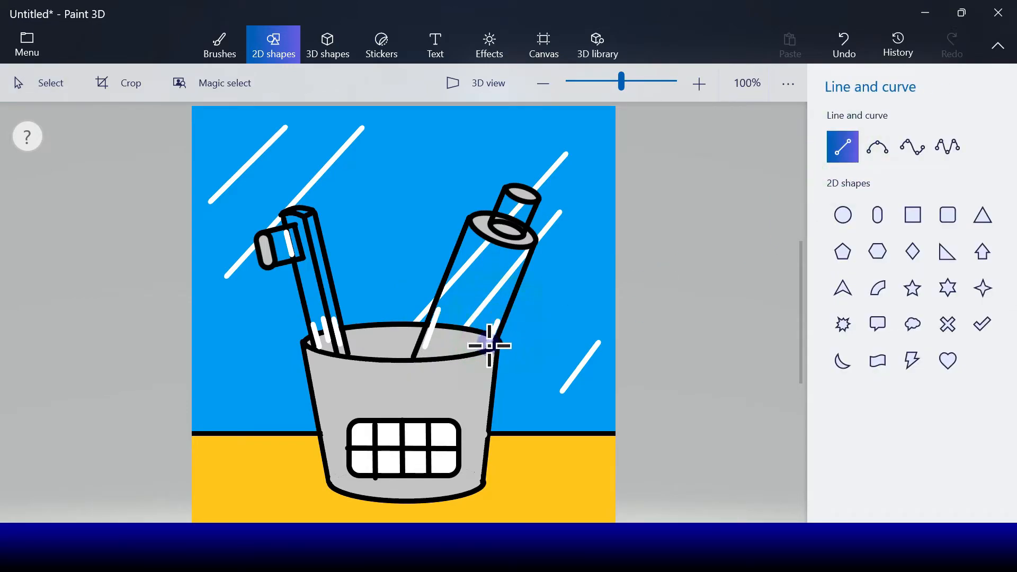
left_click_drag(490, 347, 491, 345)
left_click(553, 334)
Draw a short white line just inside each side of the tube's cap, over the ellipse outlines crossing it.
left_click(842, 147)
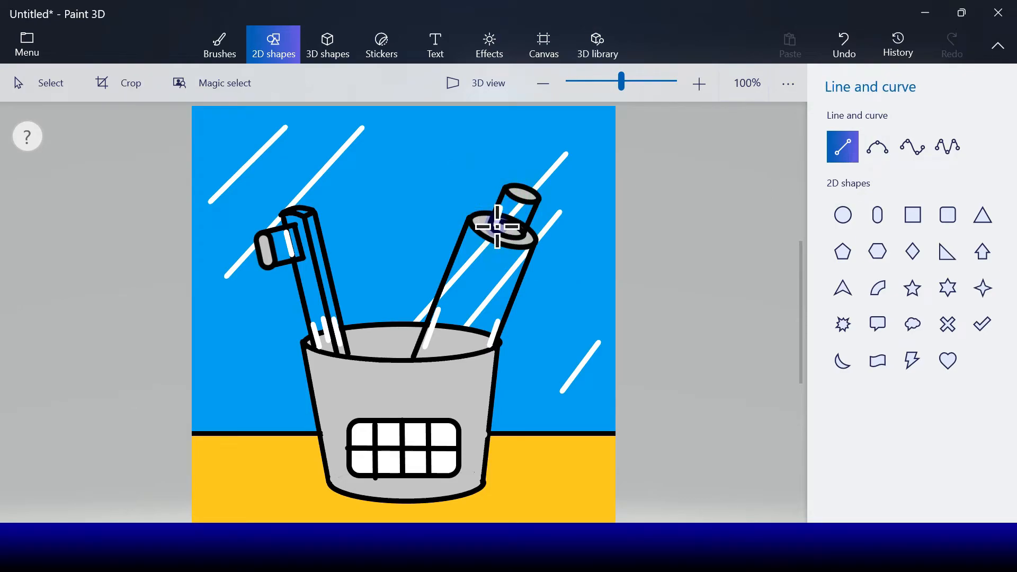
left_click_drag(497, 223, 499, 211)
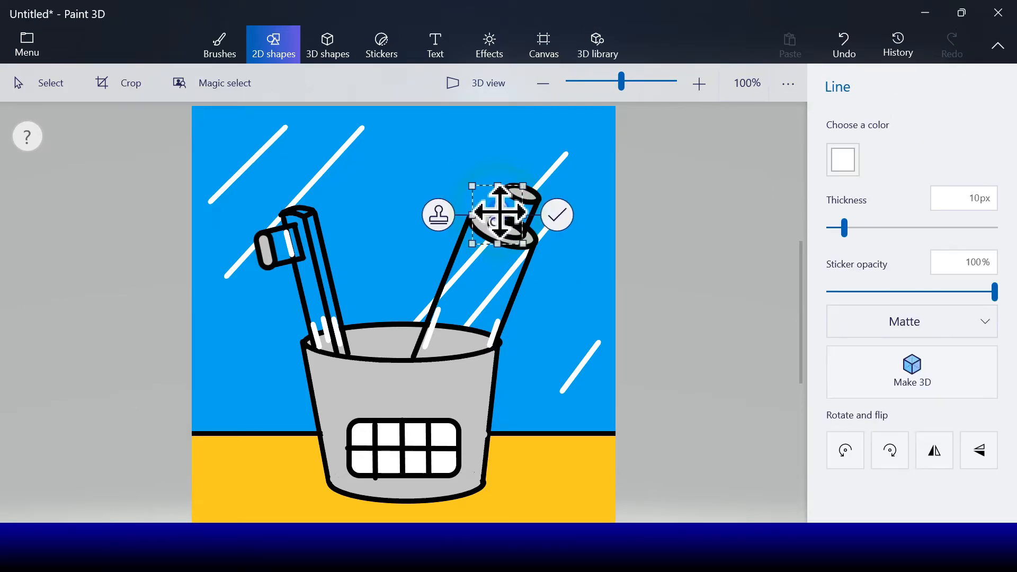
left_click(557, 215)
left_click(692, 215)
left_click(845, 150)
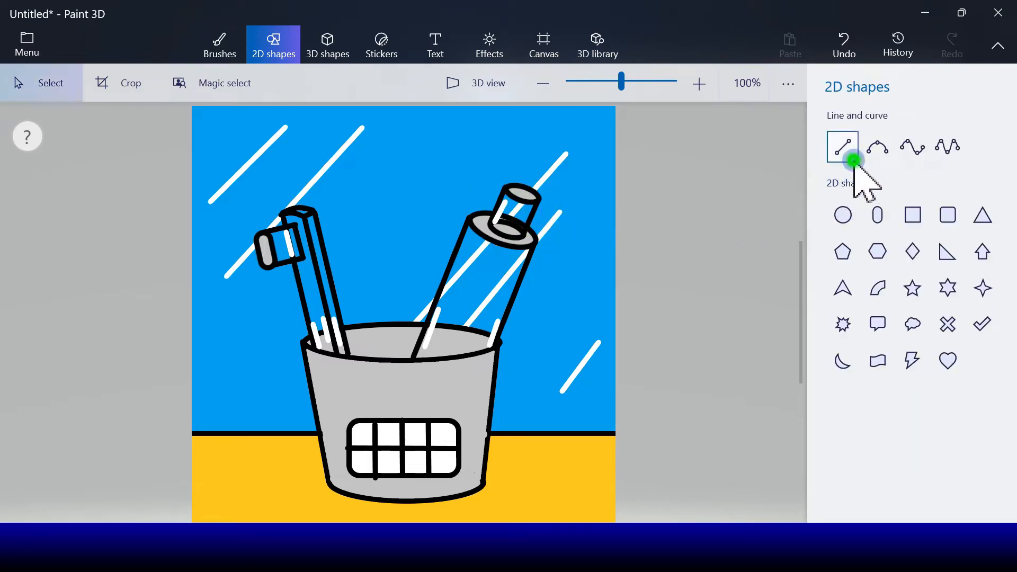
left_click_drag(526, 217, 520, 230)
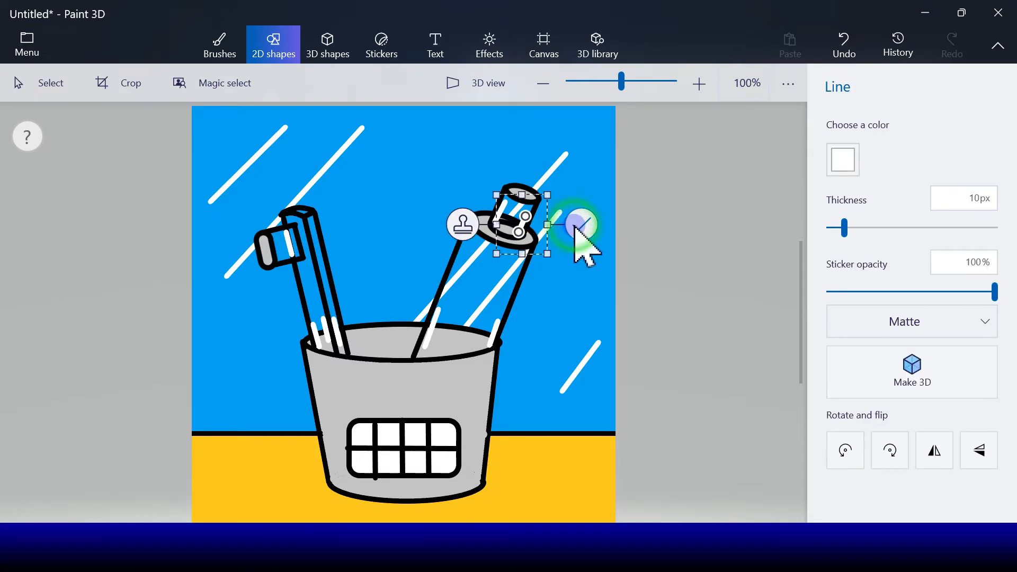
left_click(575, 224)
Fill the front, side and top faces of the toothbrush handle with green.
left_click(227, 45)
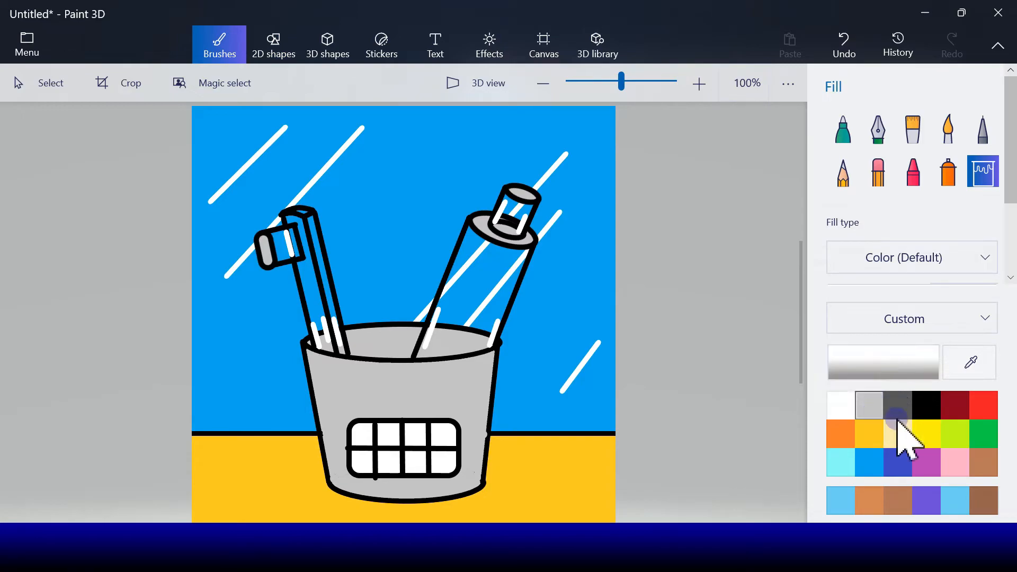
left_click(983, 435)
left_click(307, 278)
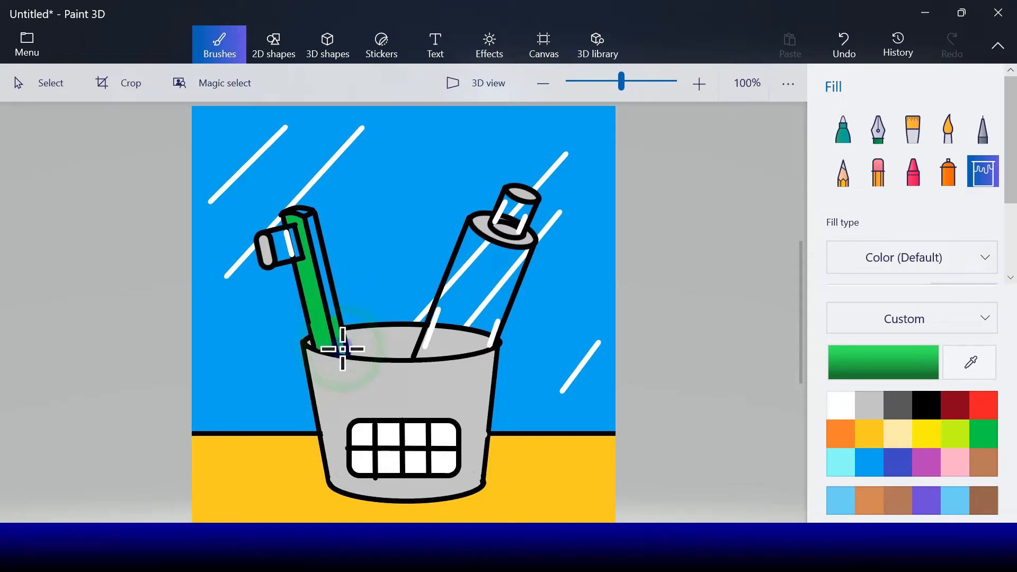
left_click(305, 212)
left_click(842, 46)
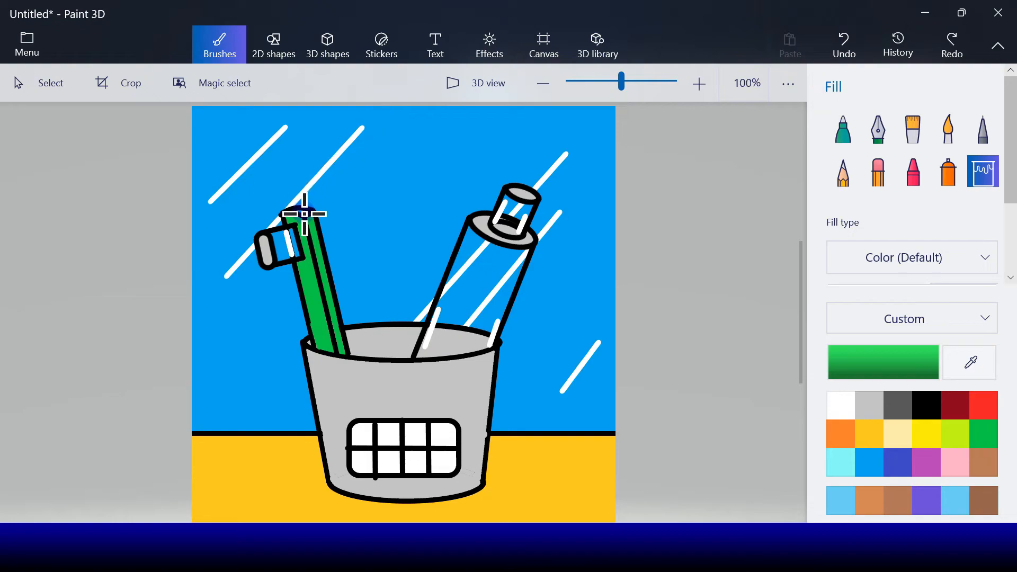
Fill the toothbrush head white and cover its leftover marks with the 15 px white marker.
left_click(839, 406)
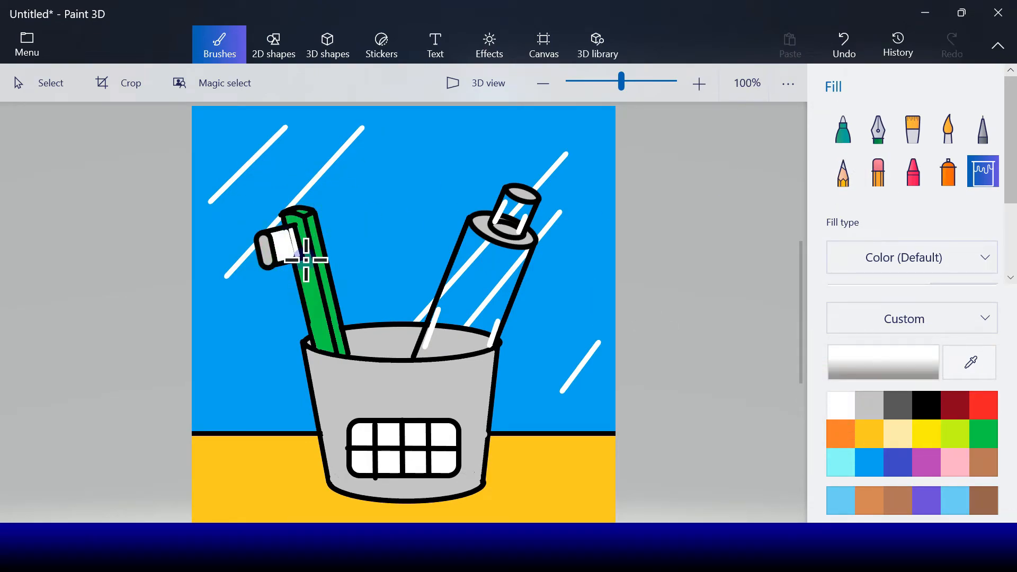
left_click(843, 130)
key("ctrl+z")
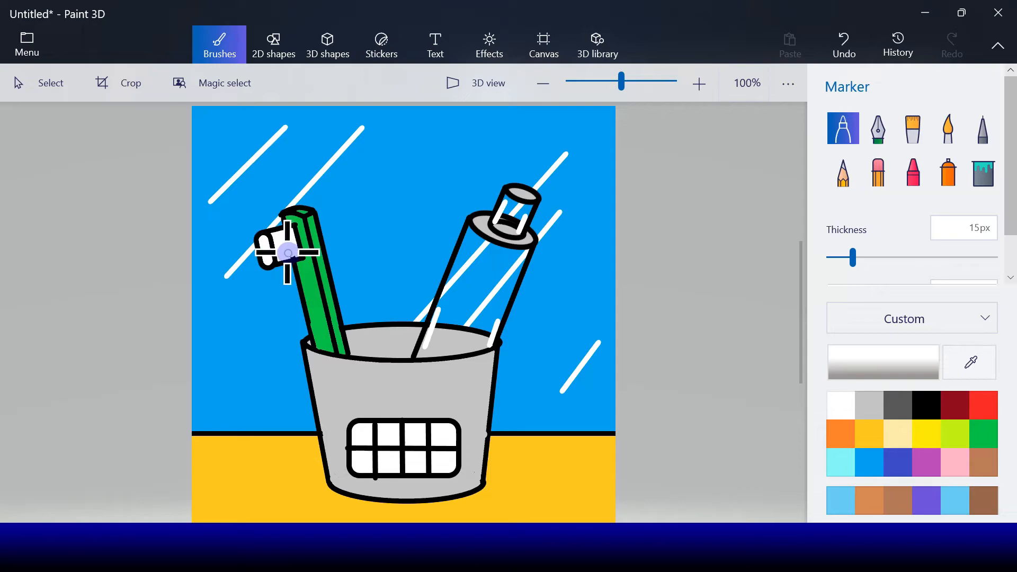
left_click(294, 252)
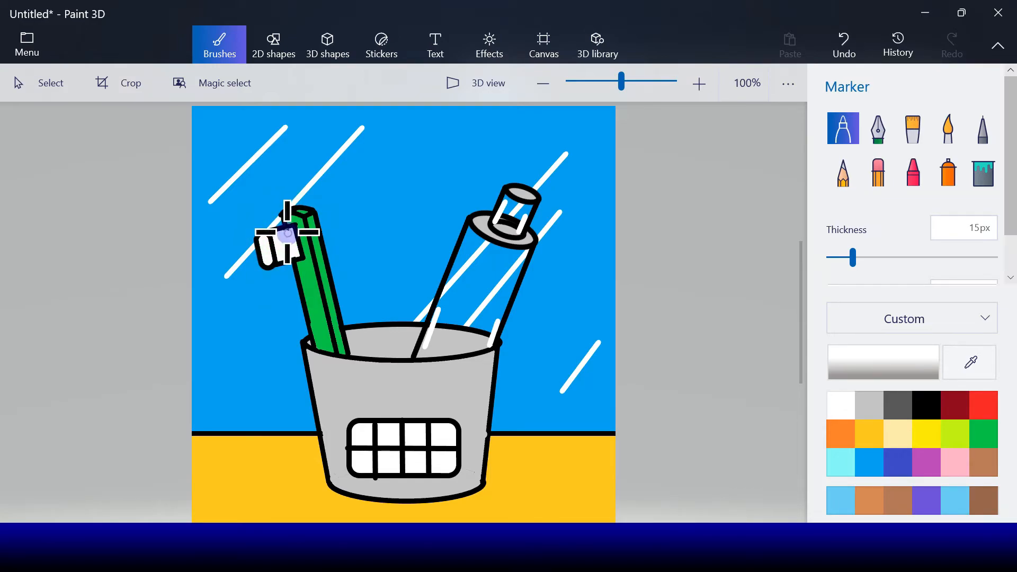
left_click(288, 232)
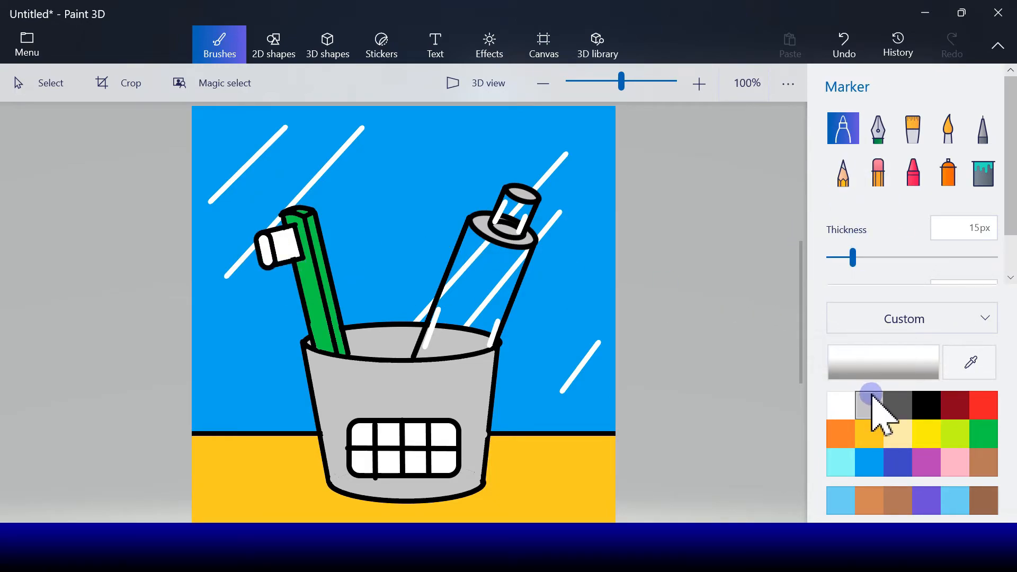
Fill all sections of the toothpaste tube's body, its white marks and its end ellipse with yellow.
left_click(927, 436)
left_click(480, 282)
left_click(984, 183)
left_click(490, 307)
left_click(458, 331)
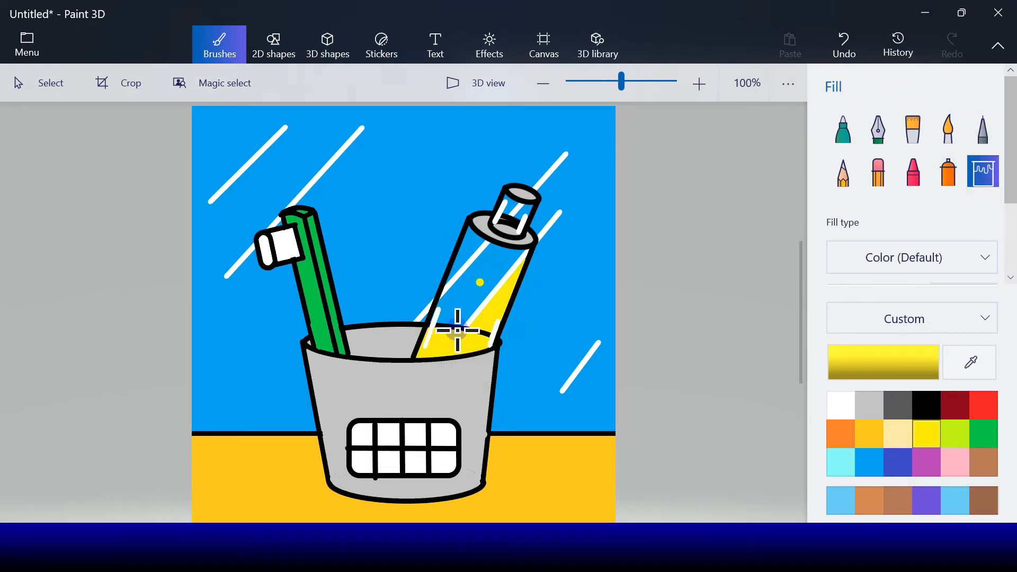
left_click(434, 323)
left_click(477, 313)
left_click(494, 332)
left_click(468, 263)
left_click(466, 250)
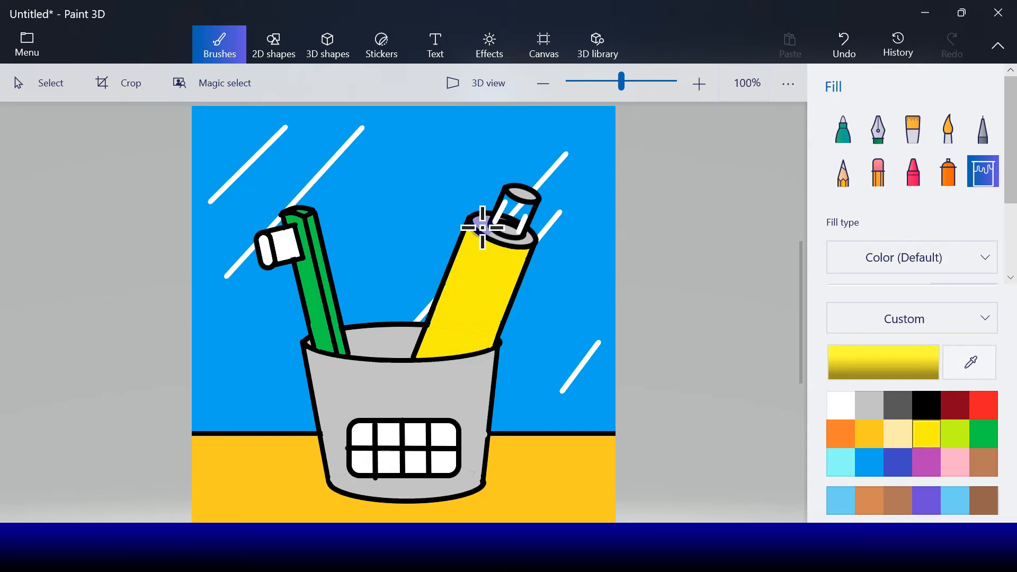
left_click(942, 251)
Fill the top and all side sections of the tube's cap with white.
left_click(848, 402)
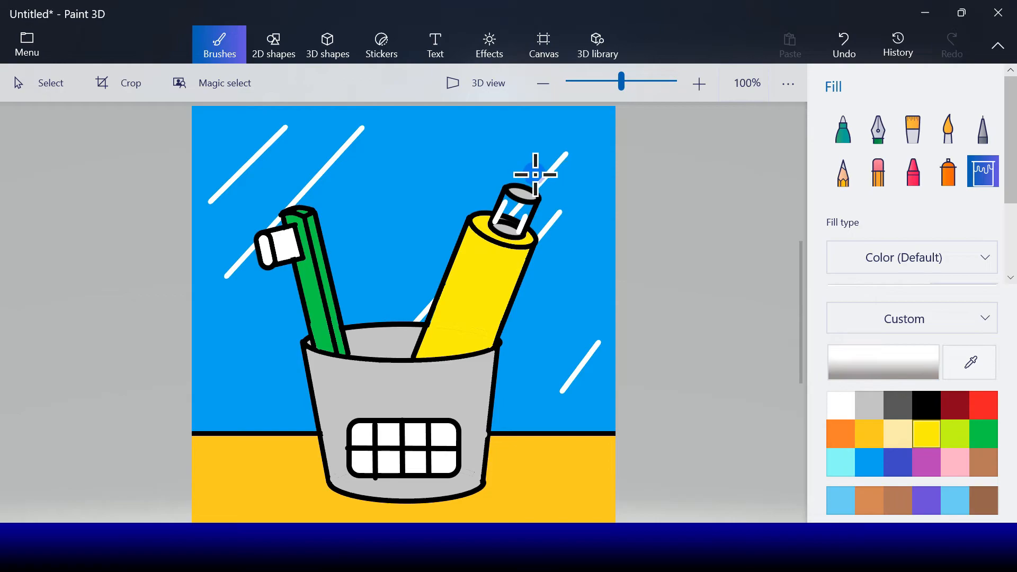
left_click(522, 194)
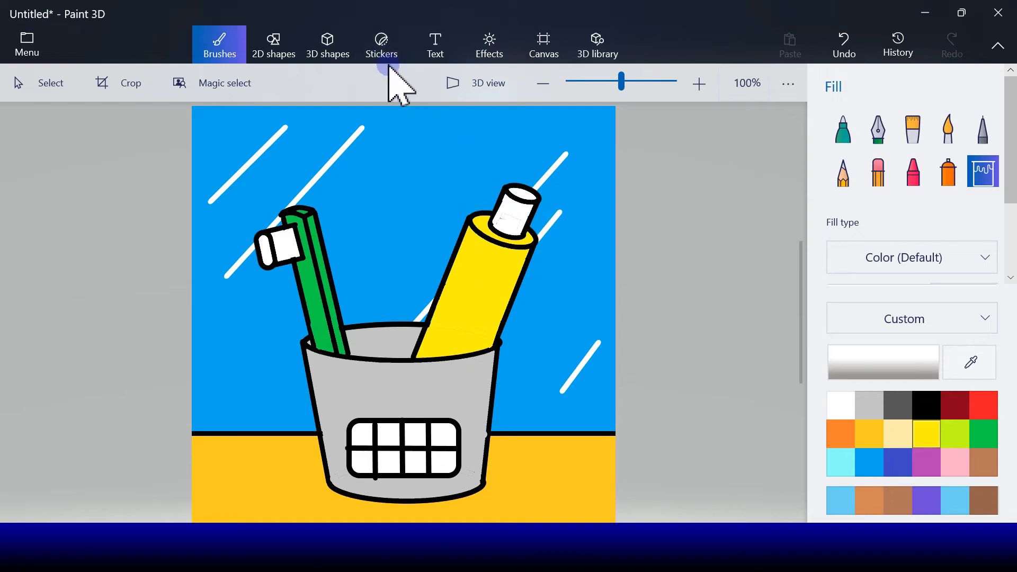
Add the 2D text "PASTE" over the toothpaste tube in bold Segoe UI at size 28.
left_click(429, 51)
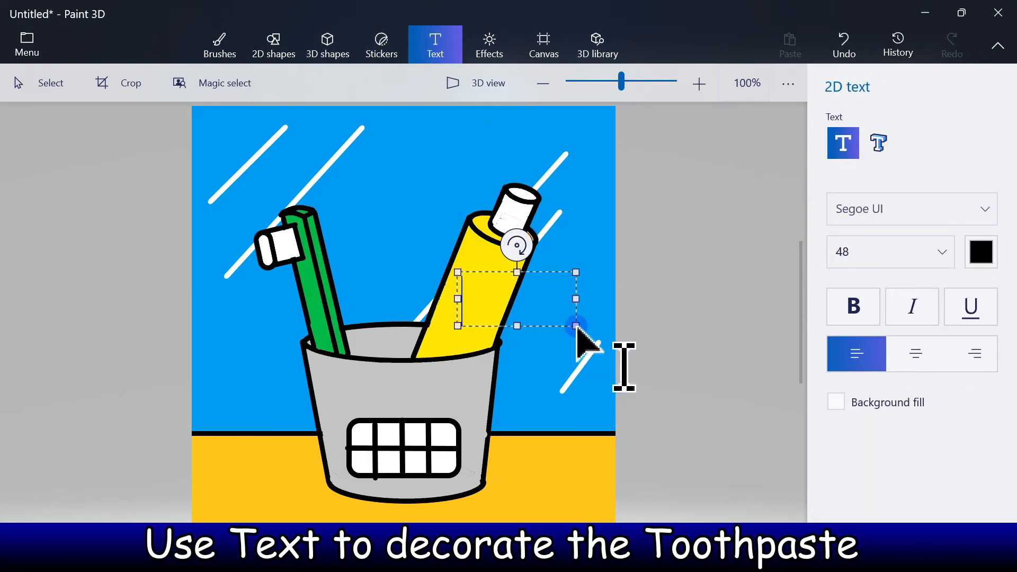
key("BackSpace")
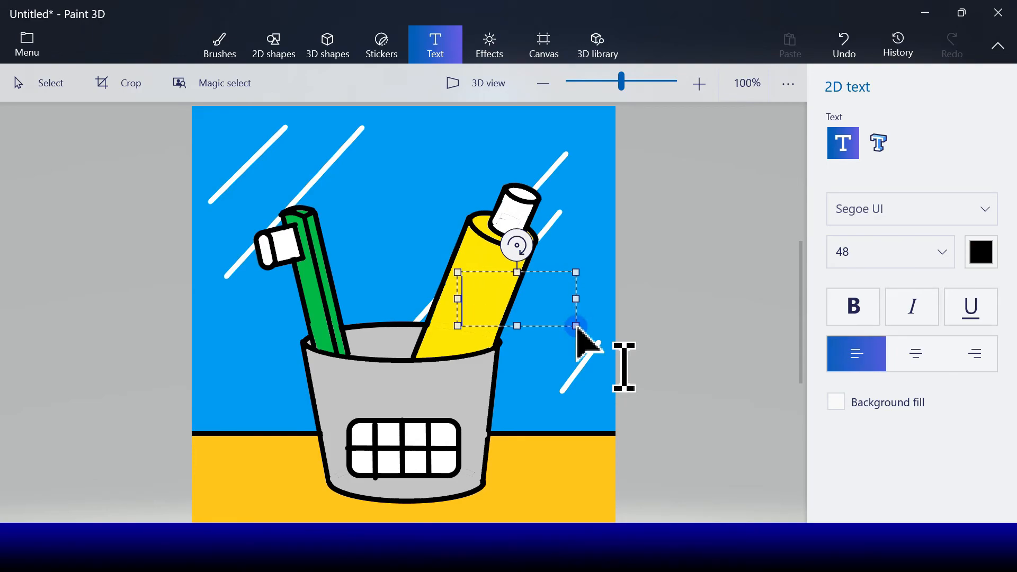
left_click(941, 253)
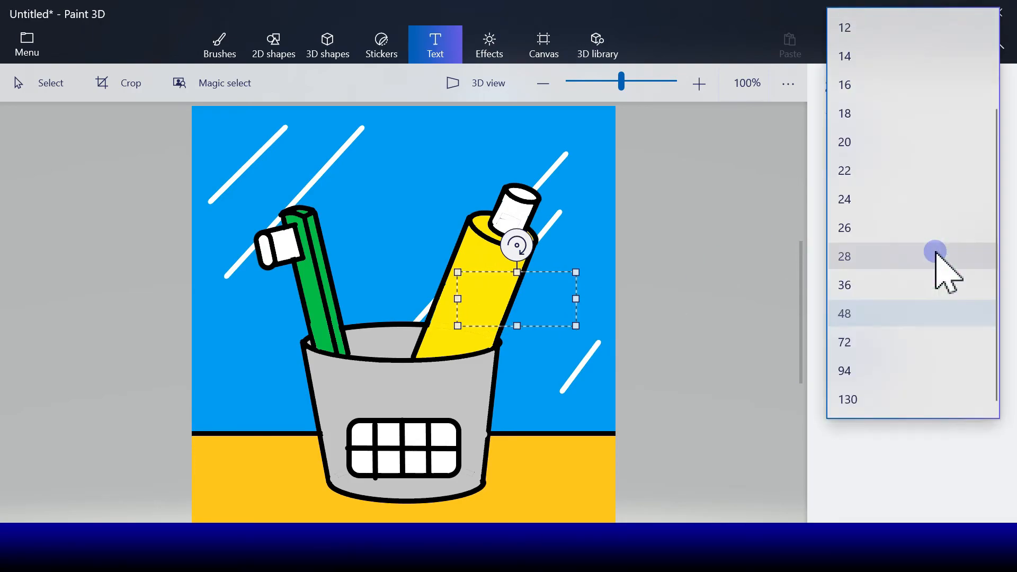
left_click(880, 281)
left_click(899, 262)
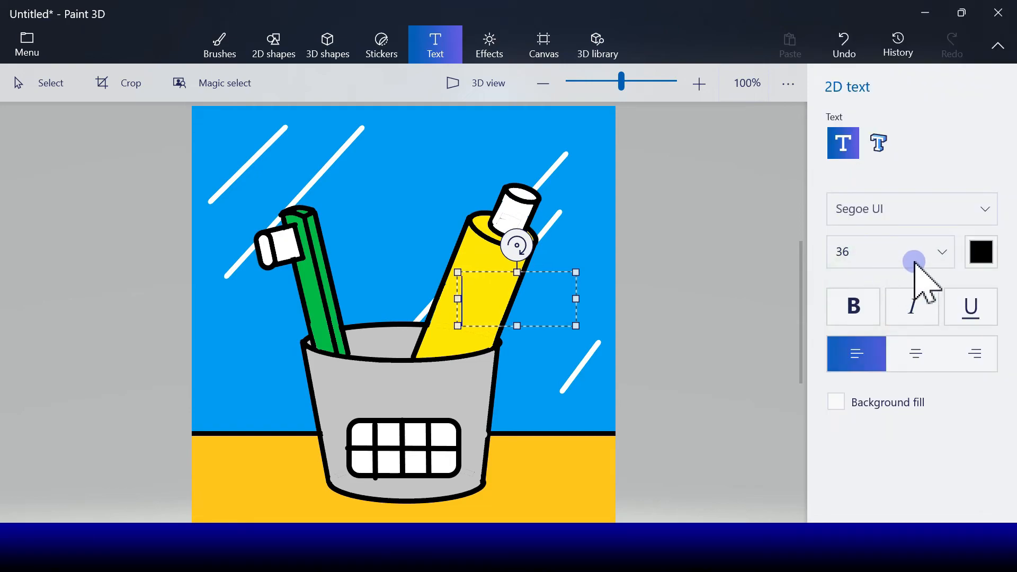
left_click(919, 260)
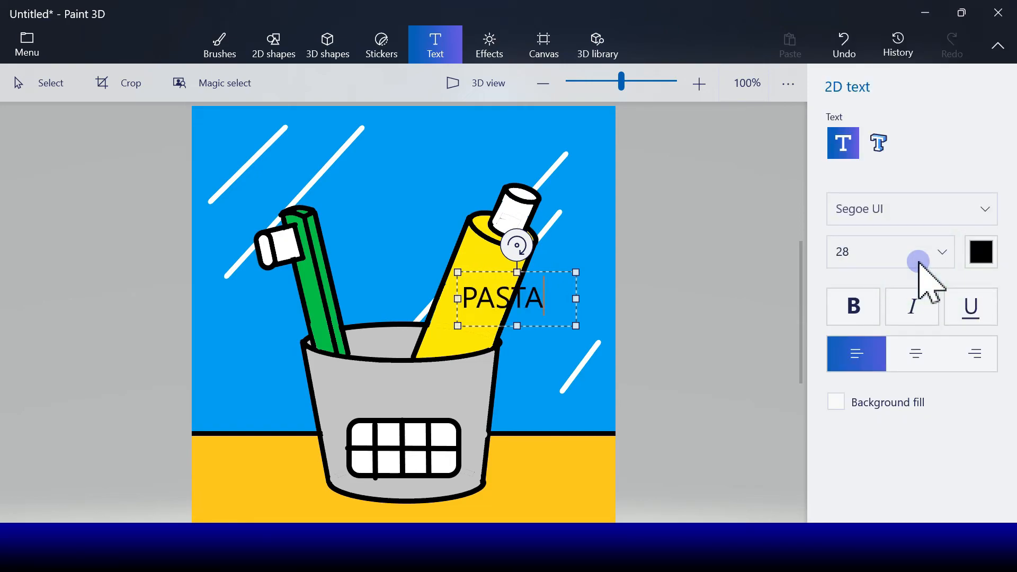
type("E")
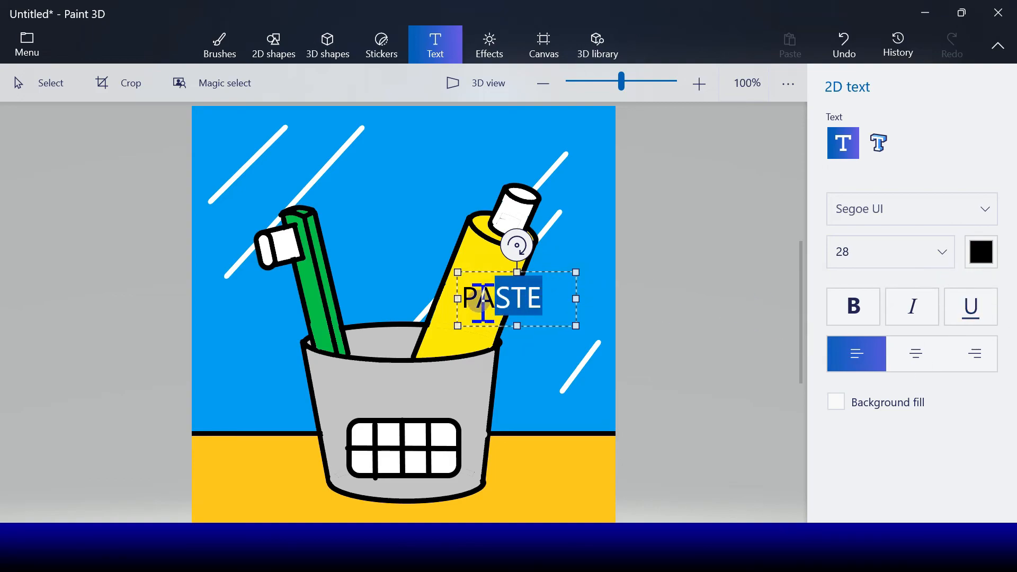
left_click(858, 310)
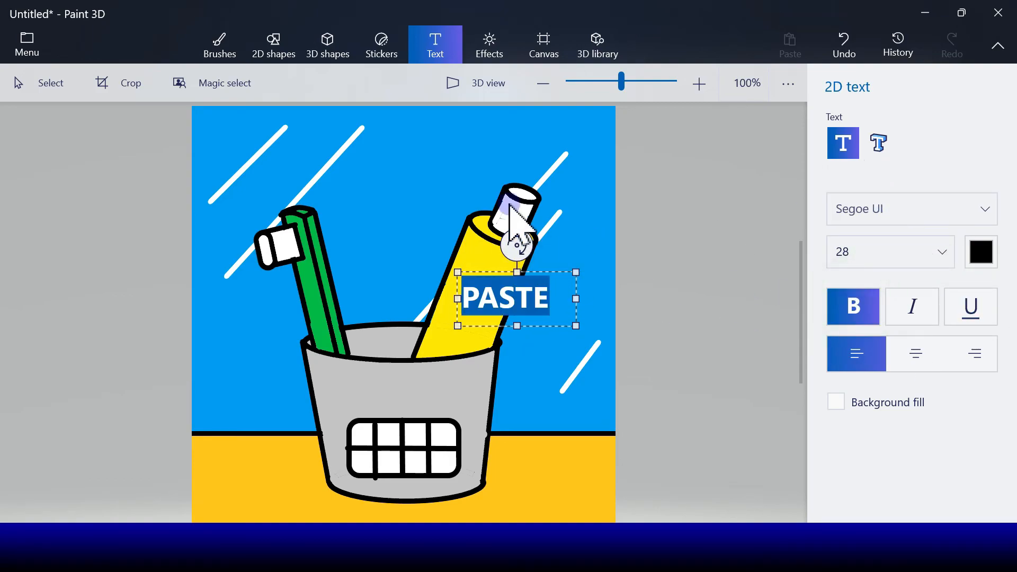
Align the "PASTE" text along the toothpaste tube's body at about -68° and color it white.
left_click_drag(445, 228, 334, 269)
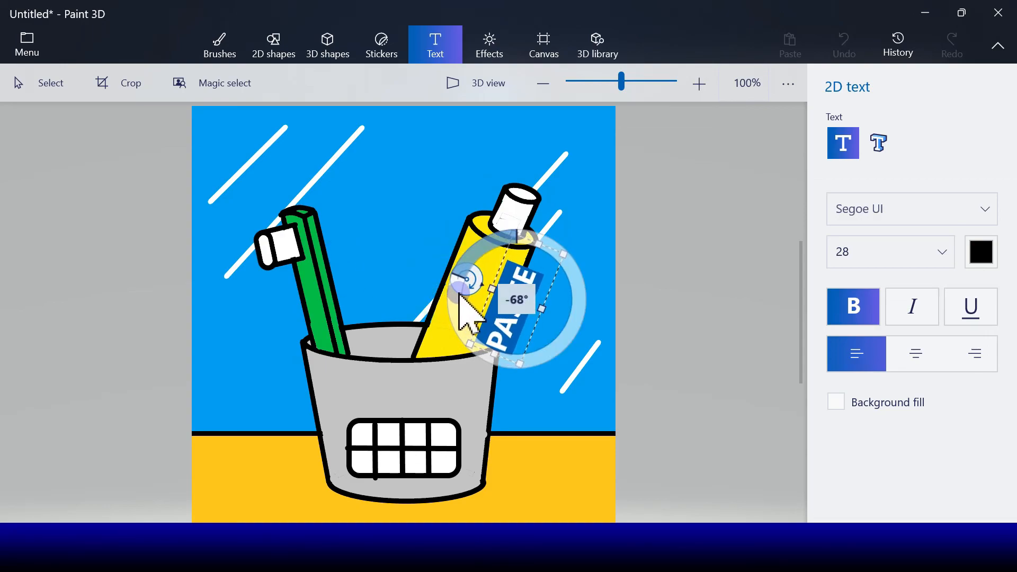
left_click_drag(478, 316, 450, 319)
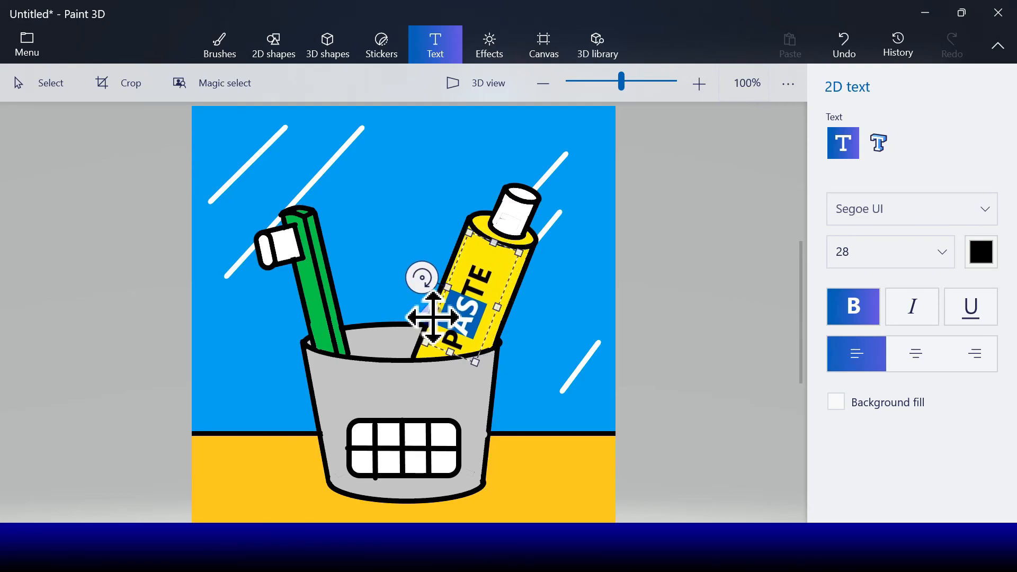
left_click(980, 253)
left_click(824, 314)
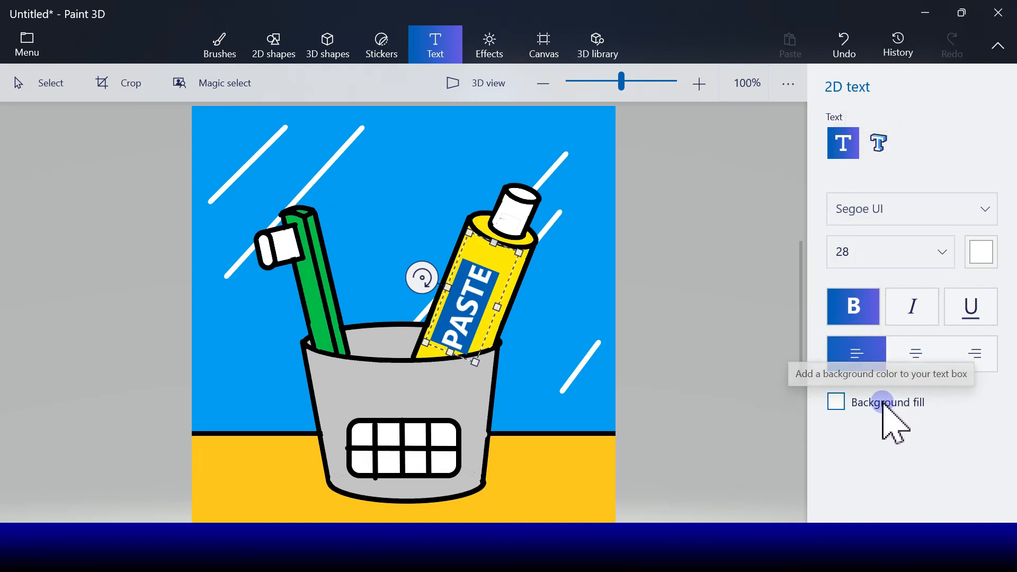
left_click(533, 344)
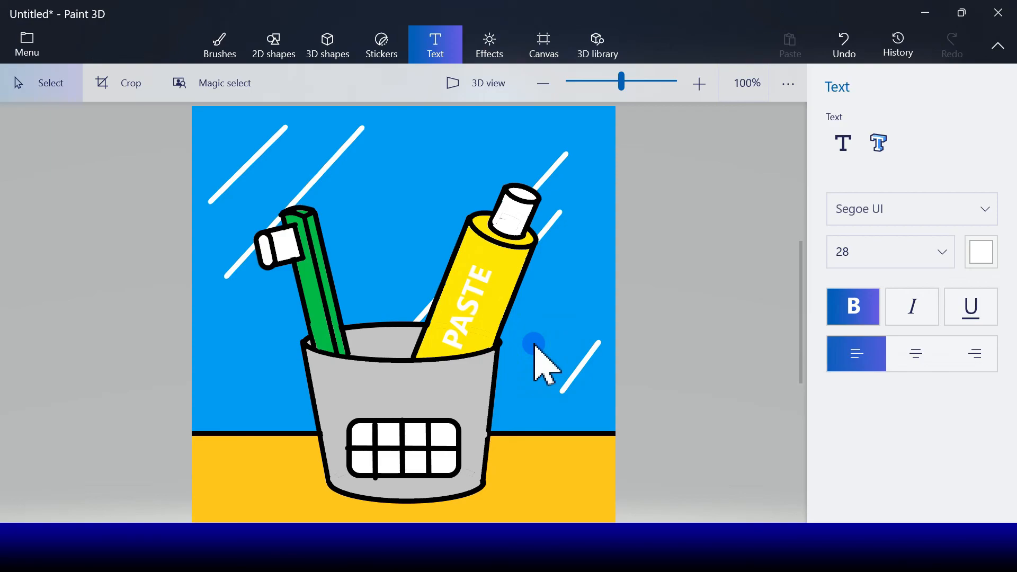
Fill the letters of the "PASTE" label on the tube with indigo.
left_click(220, 46)
left_click(898, 411)
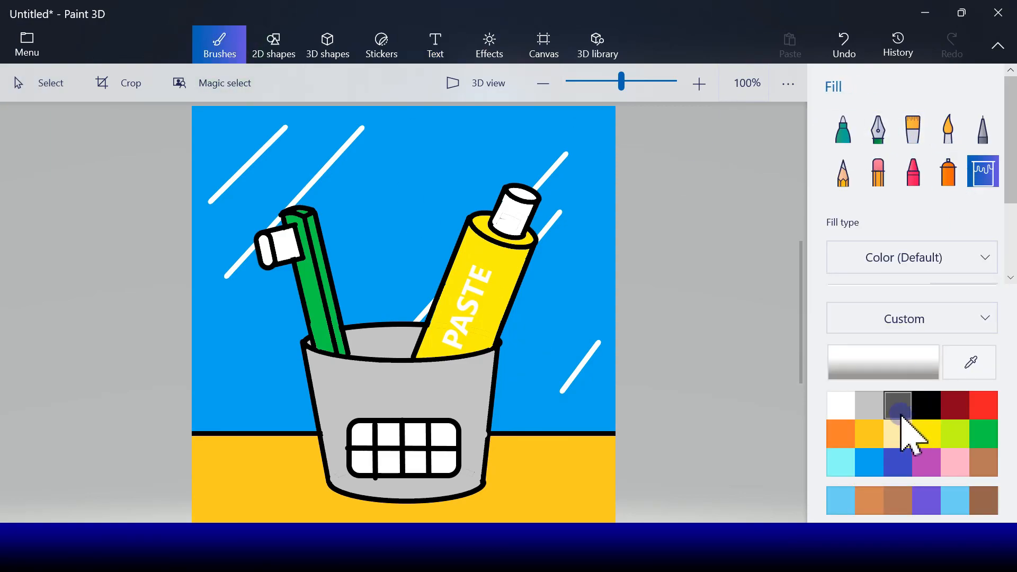
left_click(898, 461)
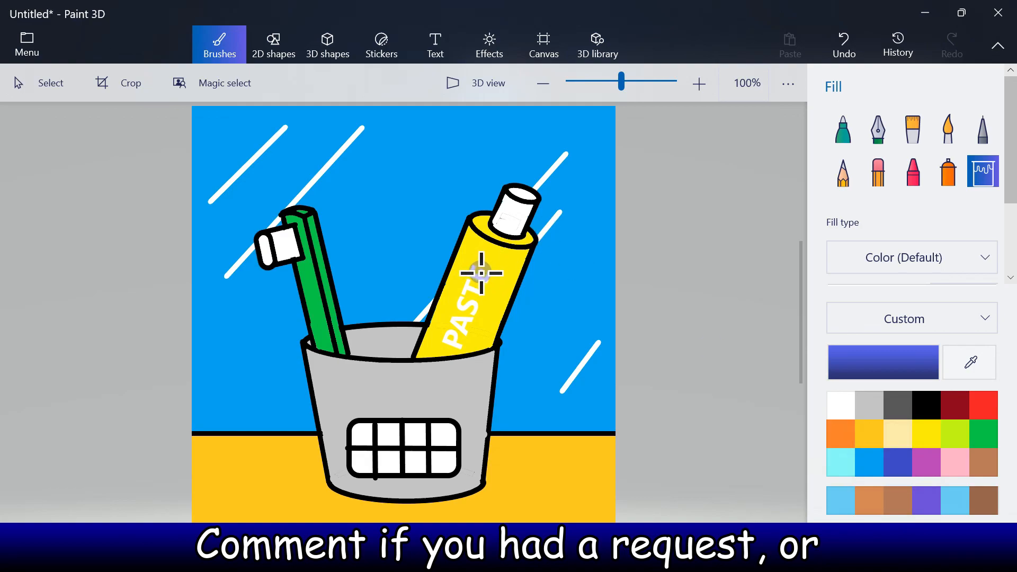
left_click(472, 285)
left_click(468, 306)
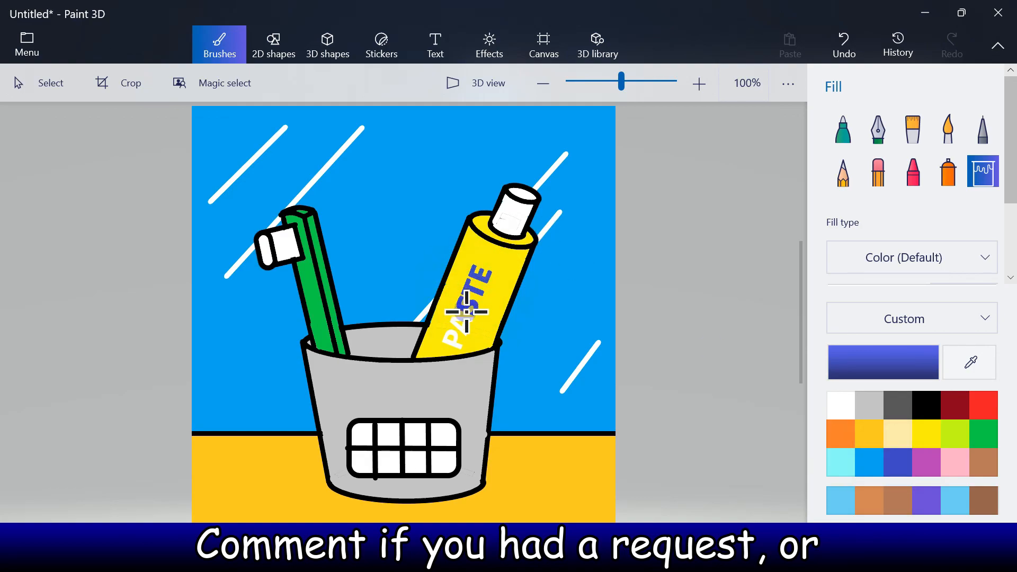